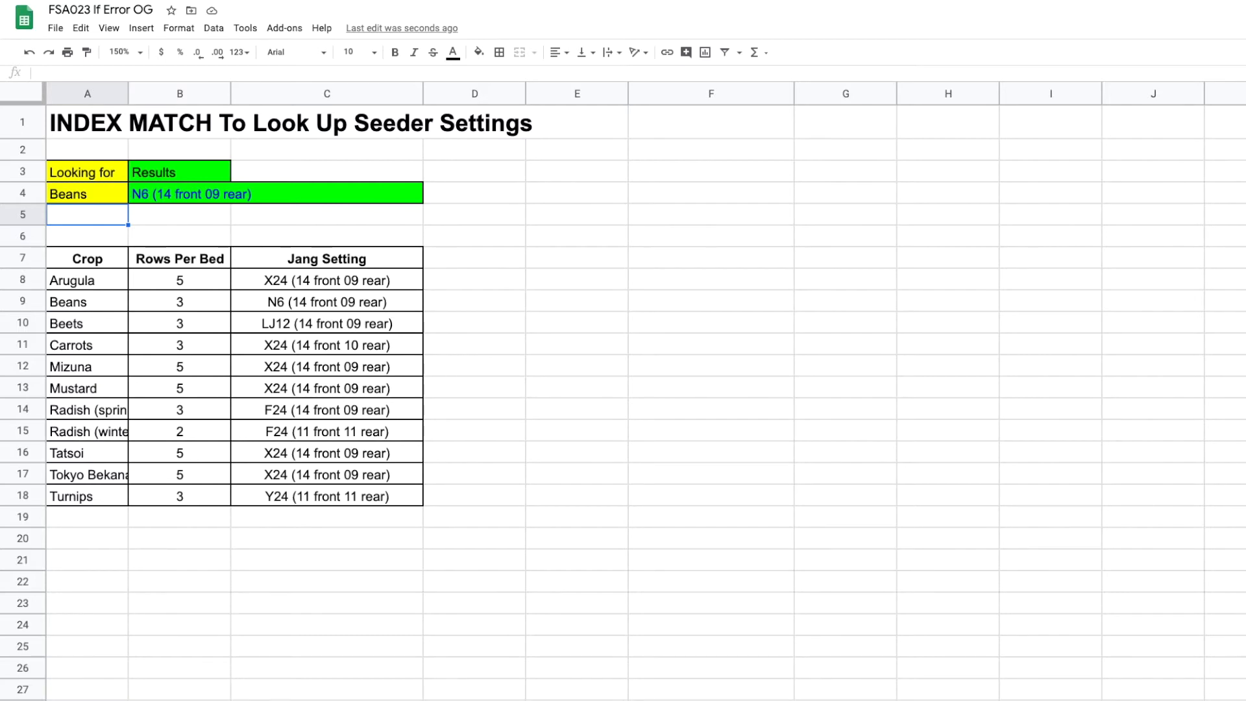
Review the Crop and Jang Setting columns, the lookup crop in A4 and the INDEX MATCH formula in B4
{"action": "left_click", "coordinate": [94, 259]}
{"action": "left_click_drag", "start_coordinate": [94, 260], "coordinate": [89, 505]}
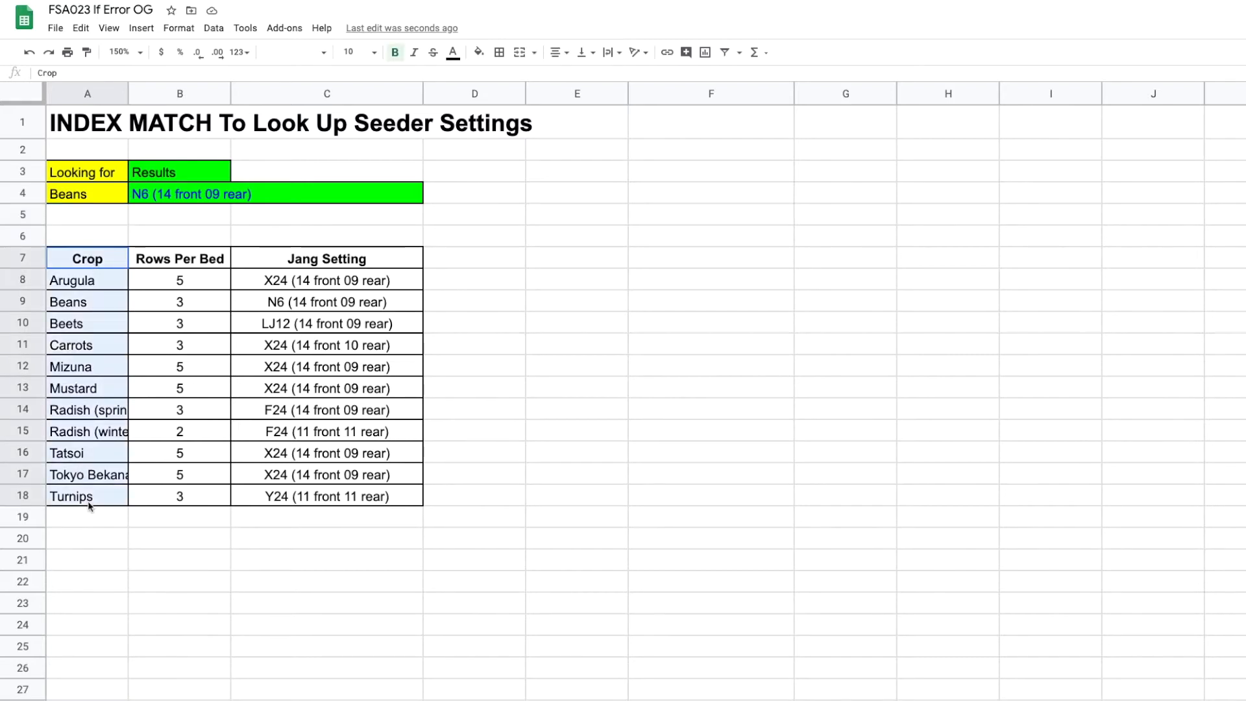
{"action": "left_click", "coordinate": [290, 262]}
{"action": "left_click_drag", "start_coordinate": [290, 261], "coordinate": [301, 493]}
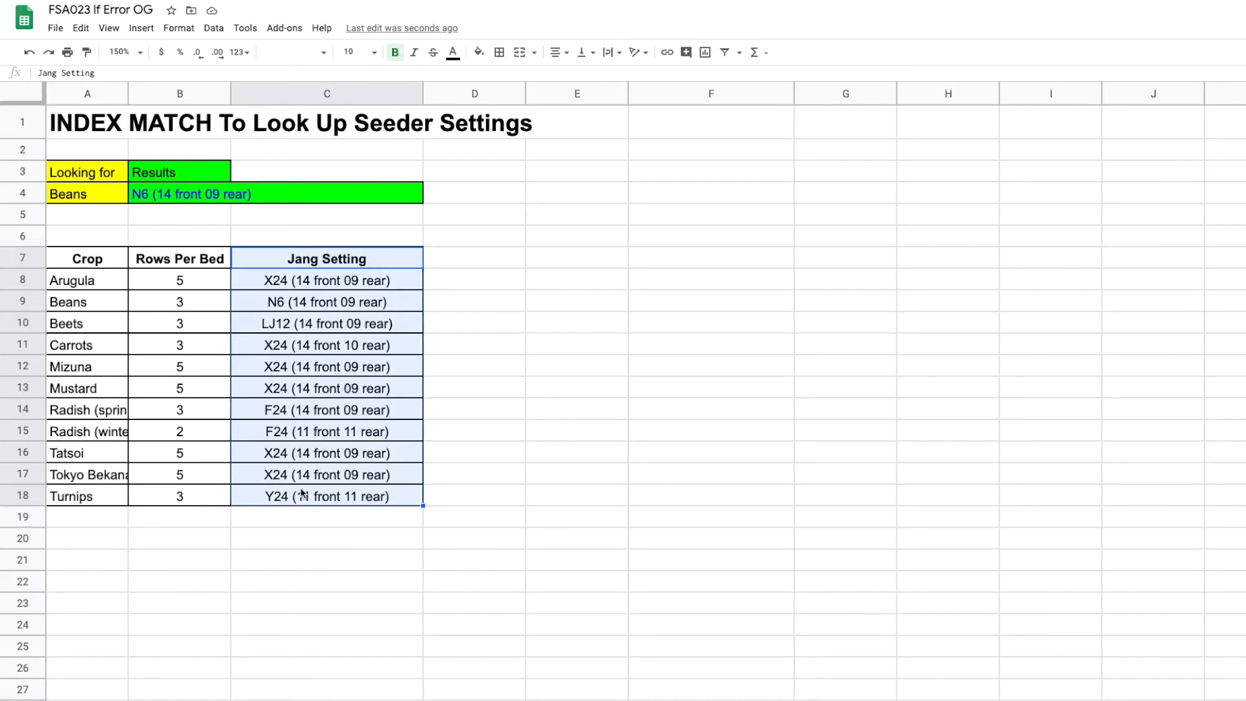
{"action": "left_click", "coordinate": [82, 195]}
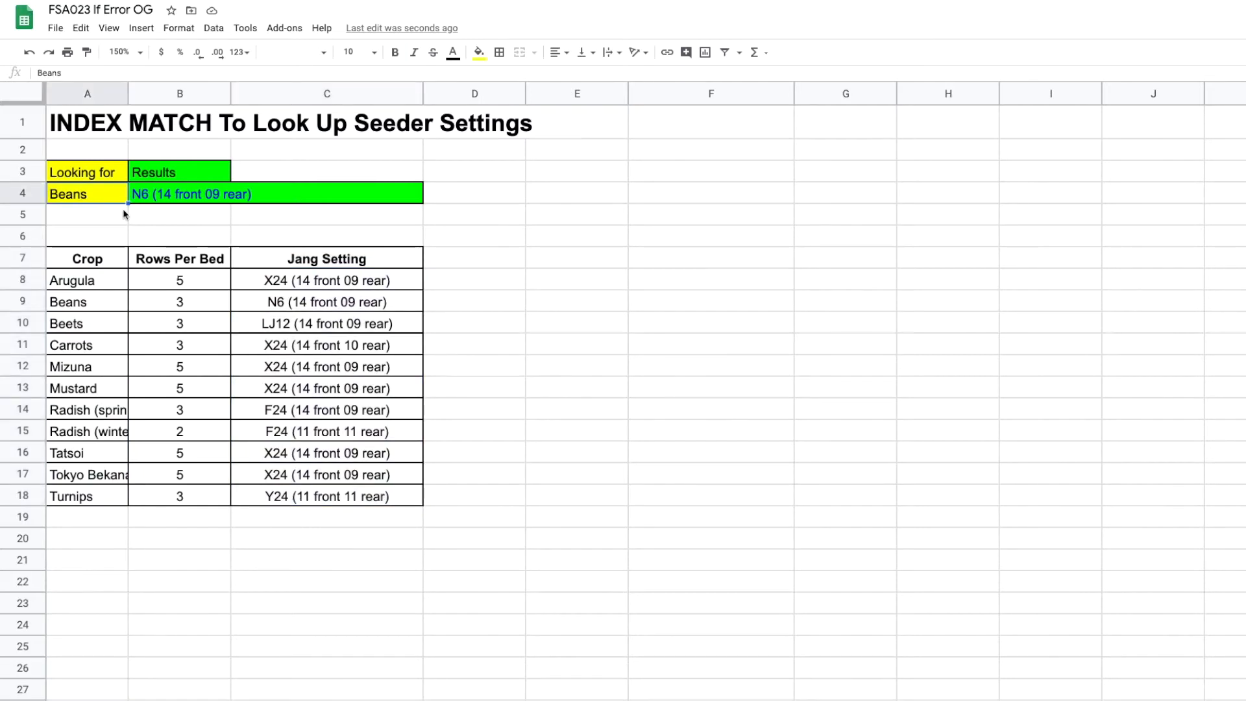
{"action": "left_click", "coordinate": [182, 199]}
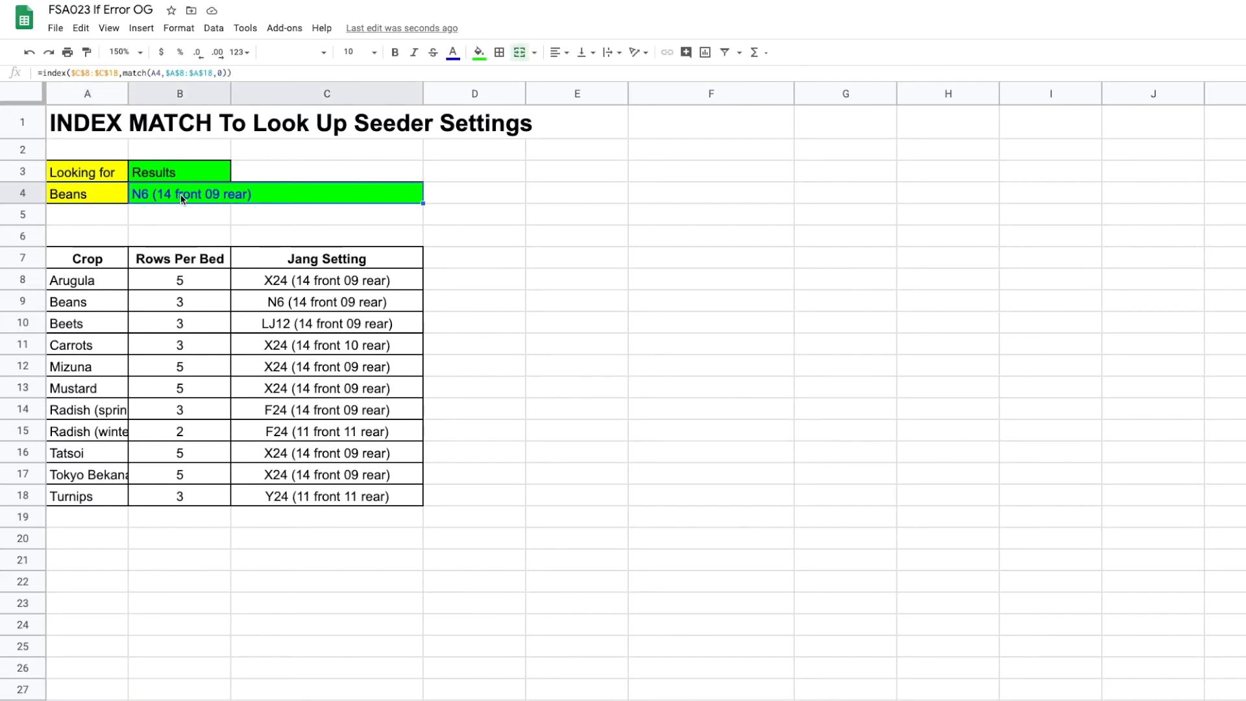
Set the lookup crop in A4 to Beets and check the lookup result in B4
{"action": "left_click", "coordinate": [85, 198]}
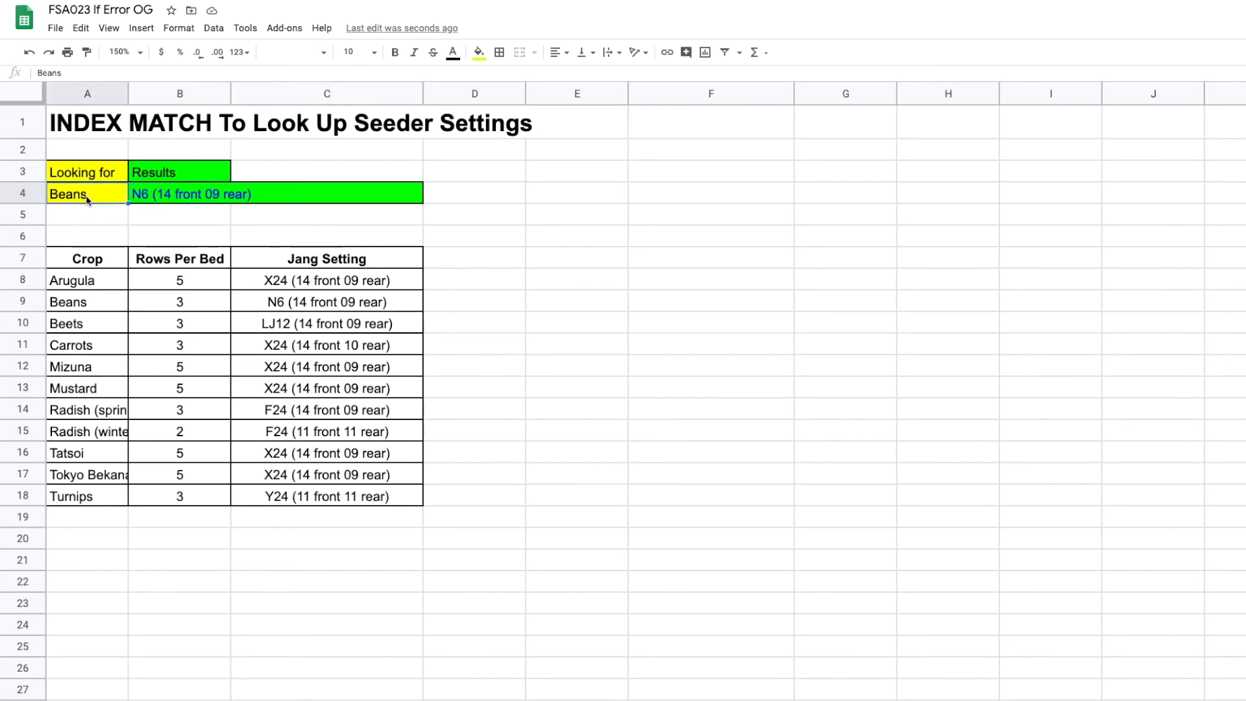
{"action": "type", "text": "Beets"}
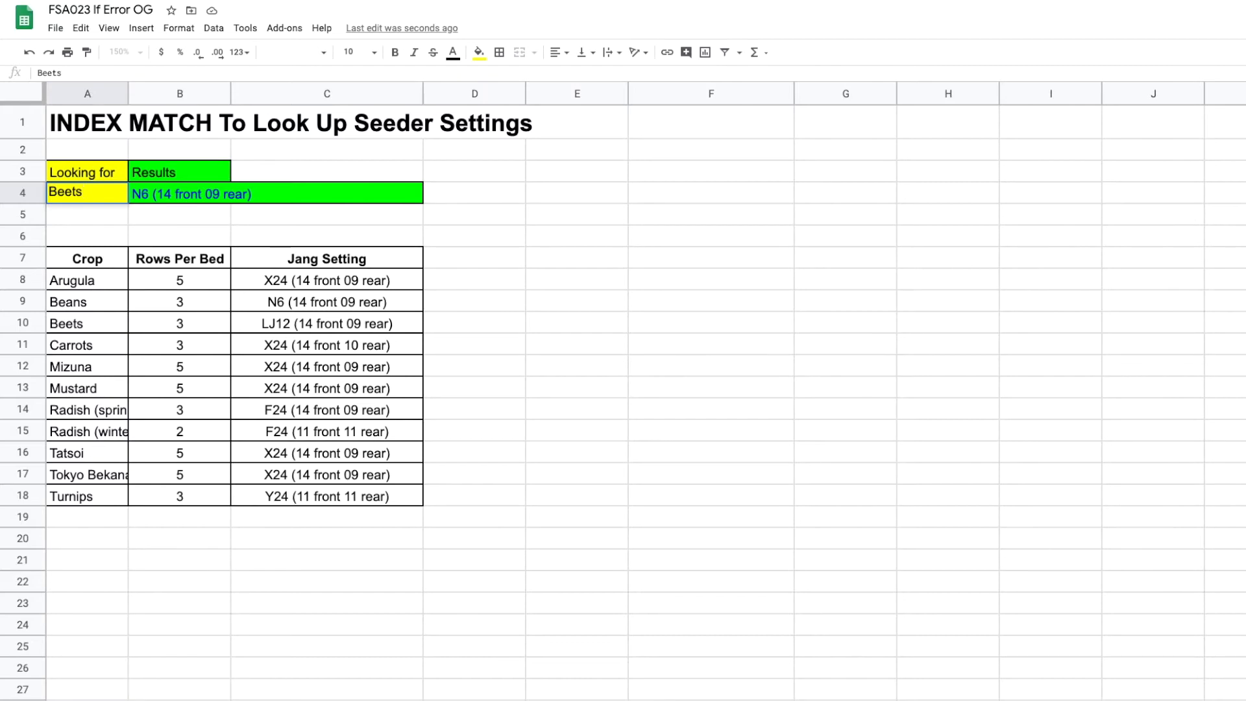
{"action": "key", "text": "Return"}
{"action": "left_click", "coordinate": [180, 214]}
{"action": "left_click", "coordinate": [194, 194]}
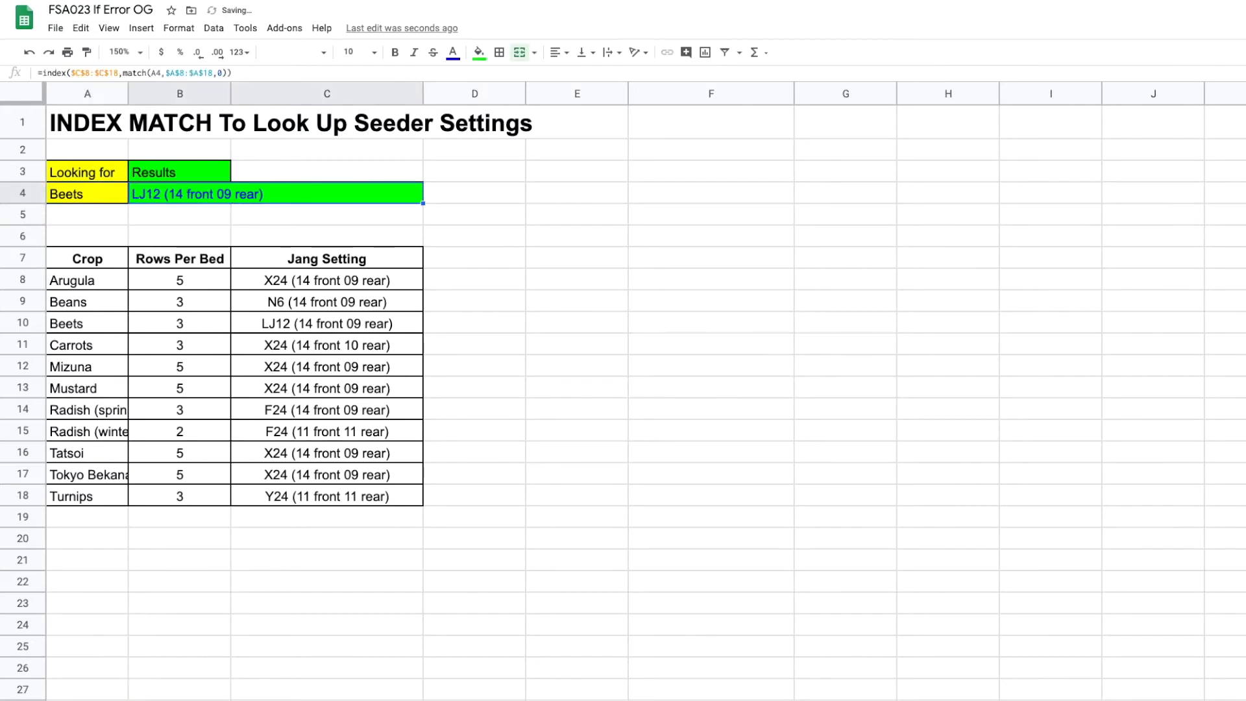
Set the lookup crop in A4 to Turnips
{"action": "left_click", "coordinate": [87, 193]}
{"action": "type", "text": "Turn"}
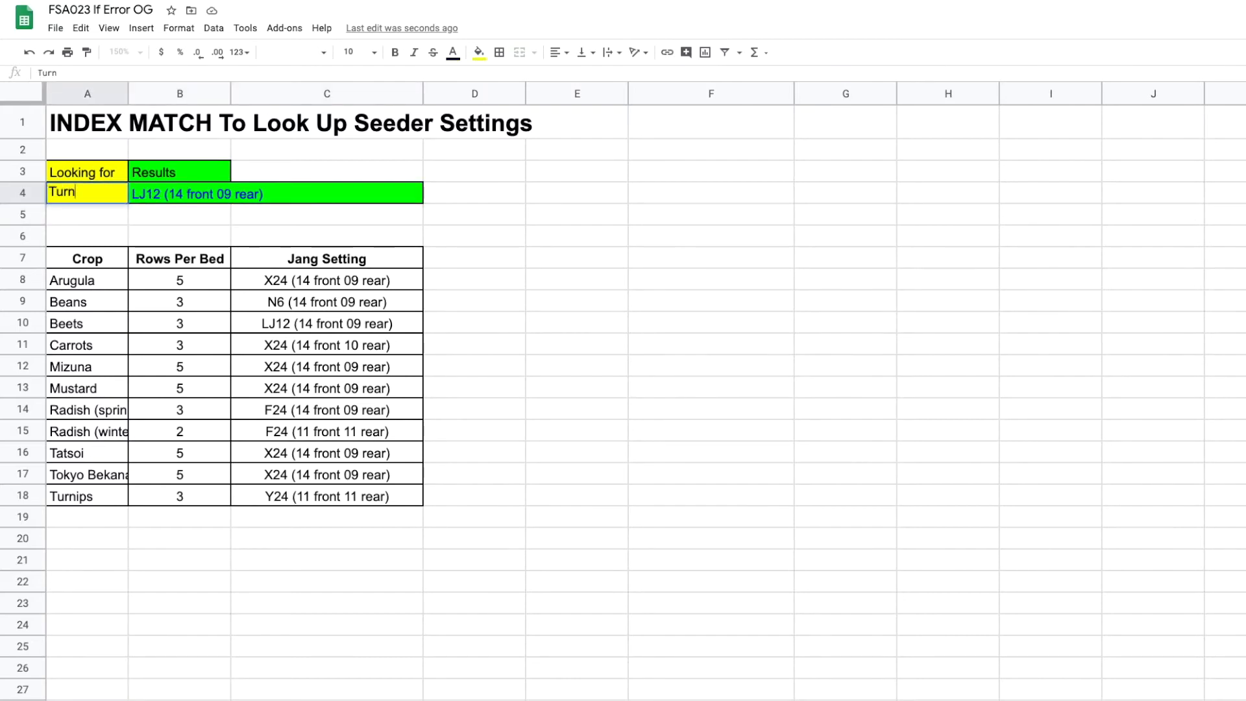
{"action": "type", "text": "ips"}
{"action": "key", "text": "Return"}
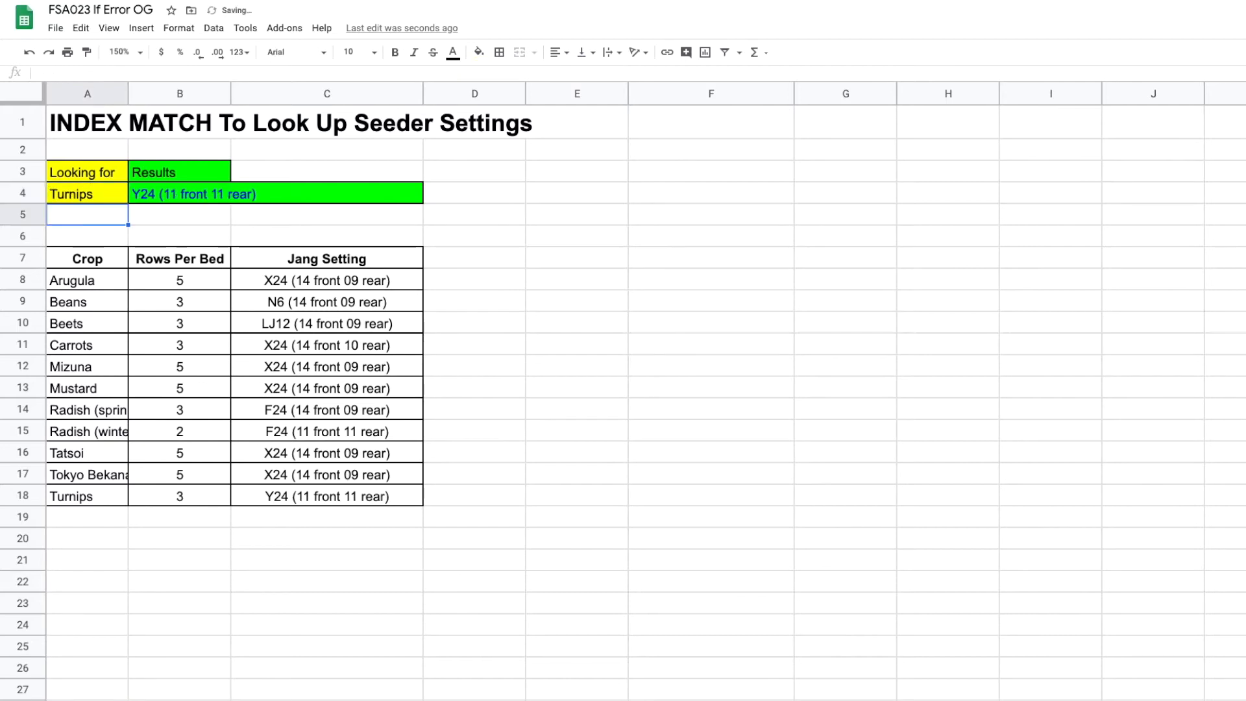
Enter the misspelled crop name "Beens" as the lookup crop in A4
{"action": "left_click", "coordinate": [87, 193]}
{"action": "type", "text": "Beens"}
{"action": "key", "text": "Return"}
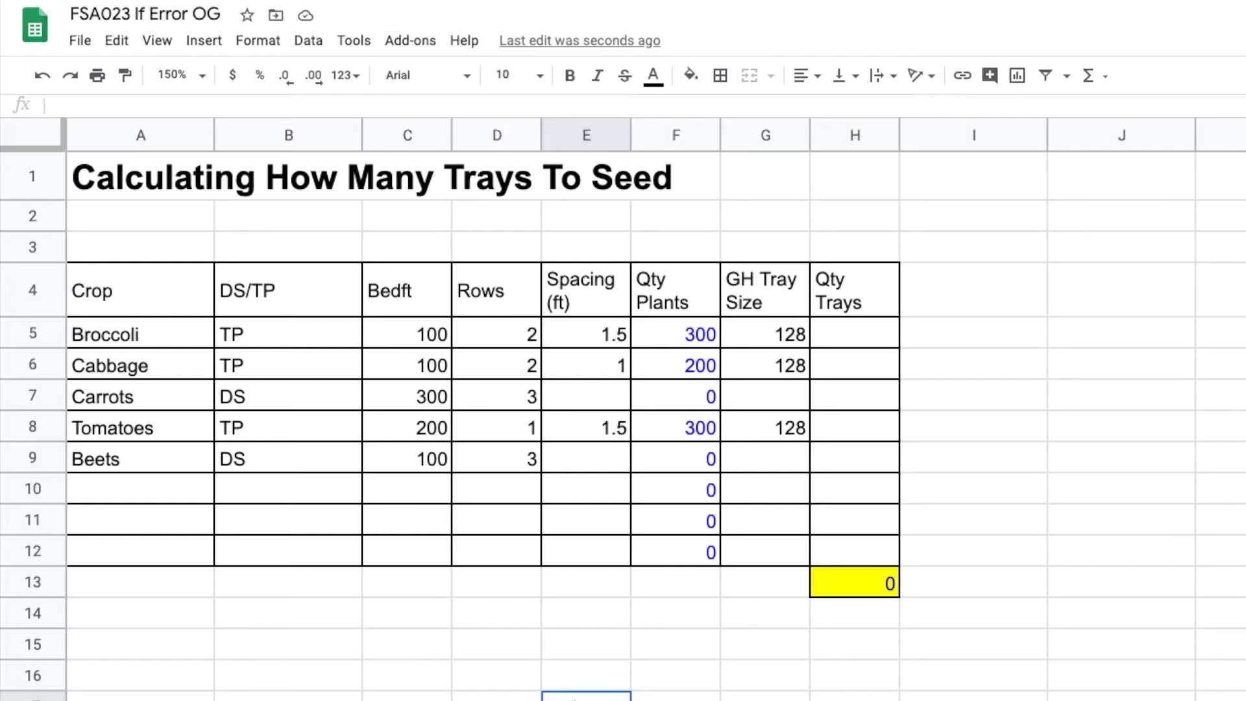
Examine the tray calculation table's columns from Crop and DS/TP through Bedft, Rows, Spacing, Qty Plants and GH Tray Size
{"action": "left_click", "coordinate": [150, 333]}
{"action": "left_click_drag", "start_coordinate": [146, 351], "coordinate": [145, 531]}
{"action": "left_click_drag", "start_coordinate": [258, 334], "coordinate": [262, 510]}
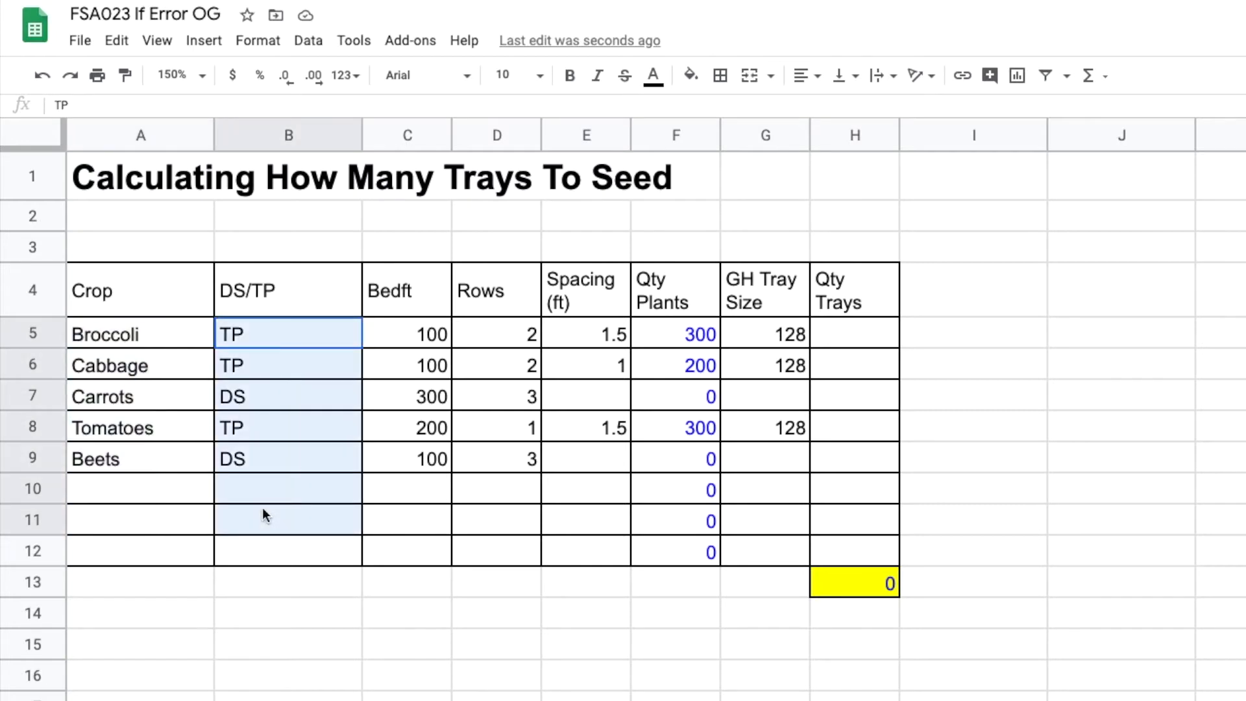
{"action": "left_click_drag", "start_coordinate": [435, 331], "coordinate": [424, 502]}
{"action": "left_click_drag", "start_coordinate": [490, 345], "coordinate": [495, 500]}
{"action": "left_click_drag", "start_coordinate": [575, 329], "coordinate": [571, 496]}
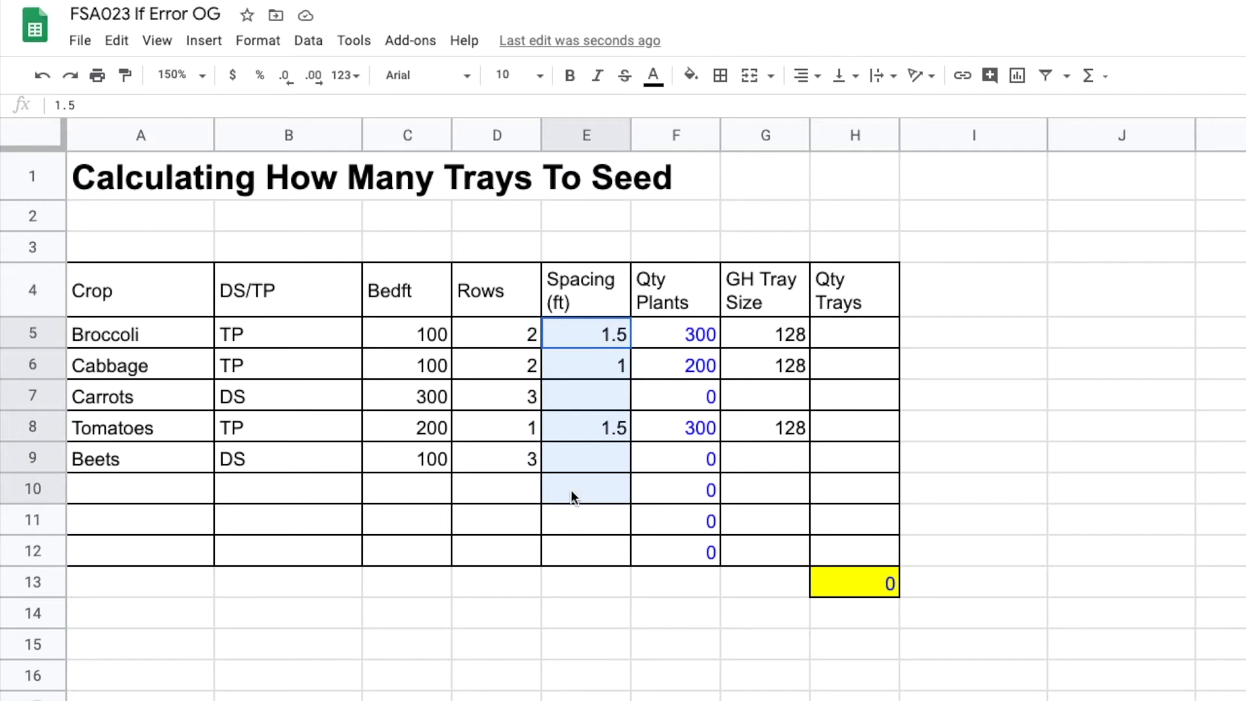
{"action": "left_click_drag", "start_coordinate": [683, 339], "coordinate": [686, 505]}
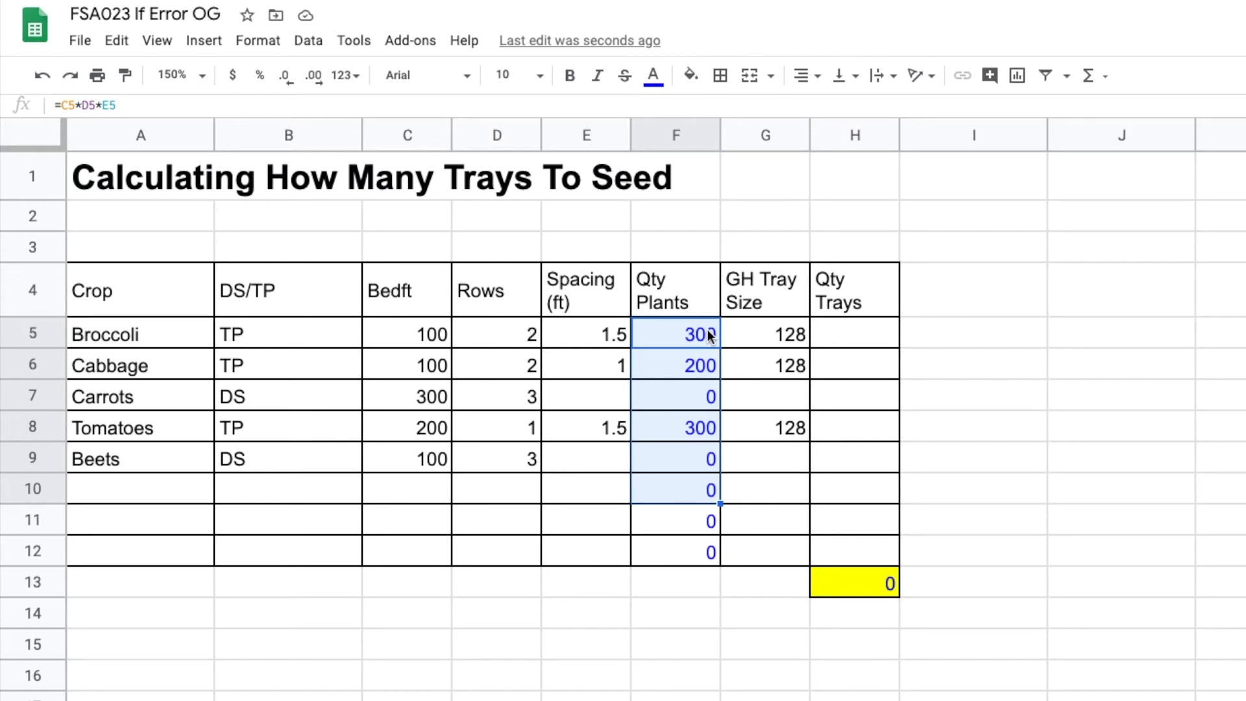
{"action": "left_click", "coordinate": [768, 343]}
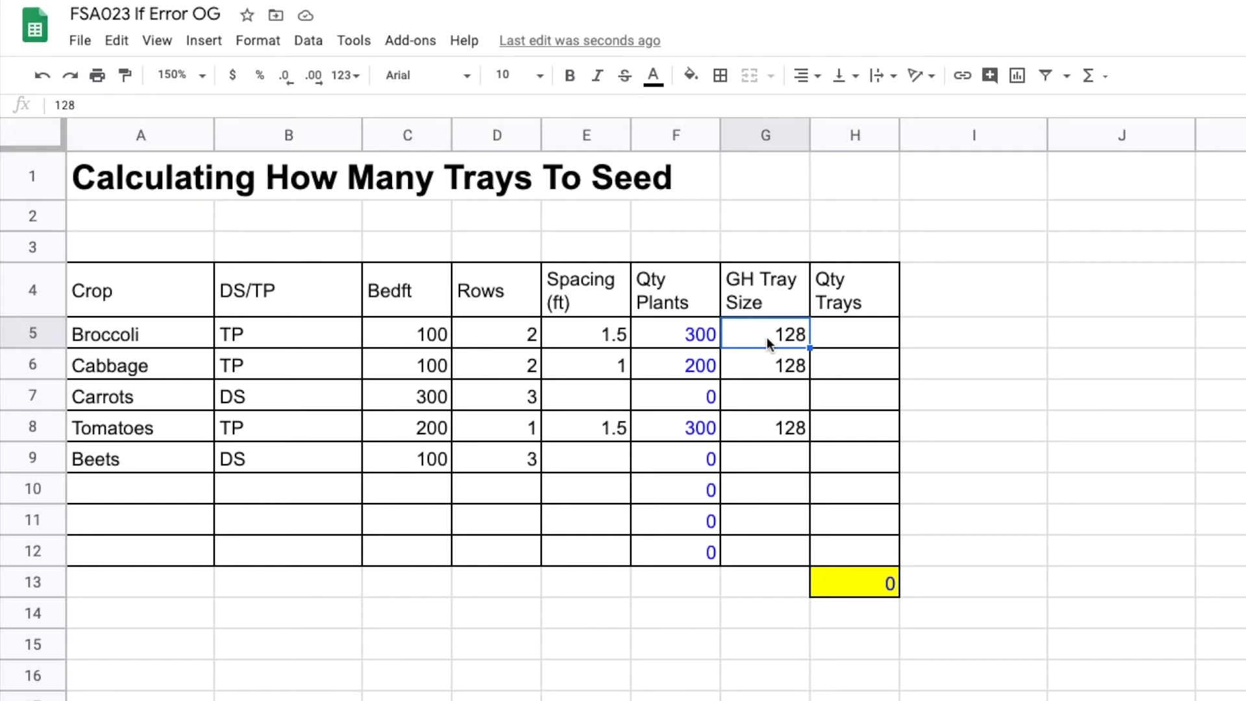
Enter the formula =F5/G5 in H5 to calculate the Broccoli tray quantity
{"action": "left_click", "coordinate": [846, 340]}
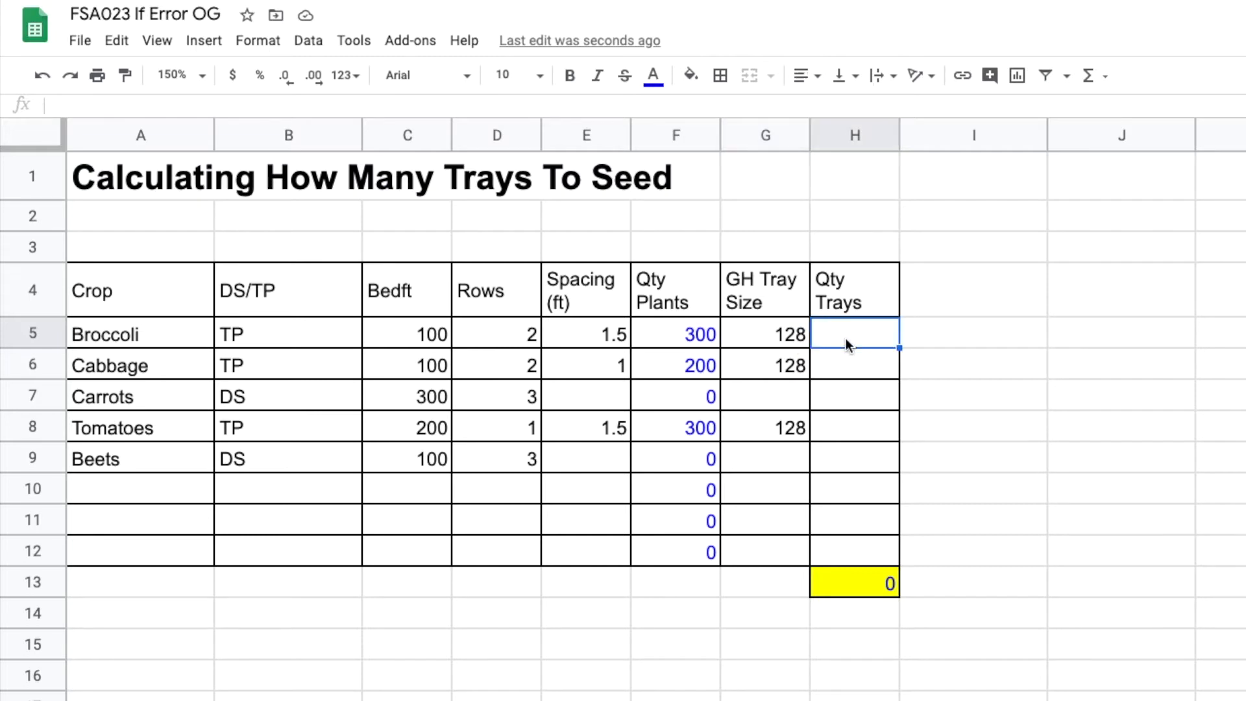
{"action": "type", "text": "="}
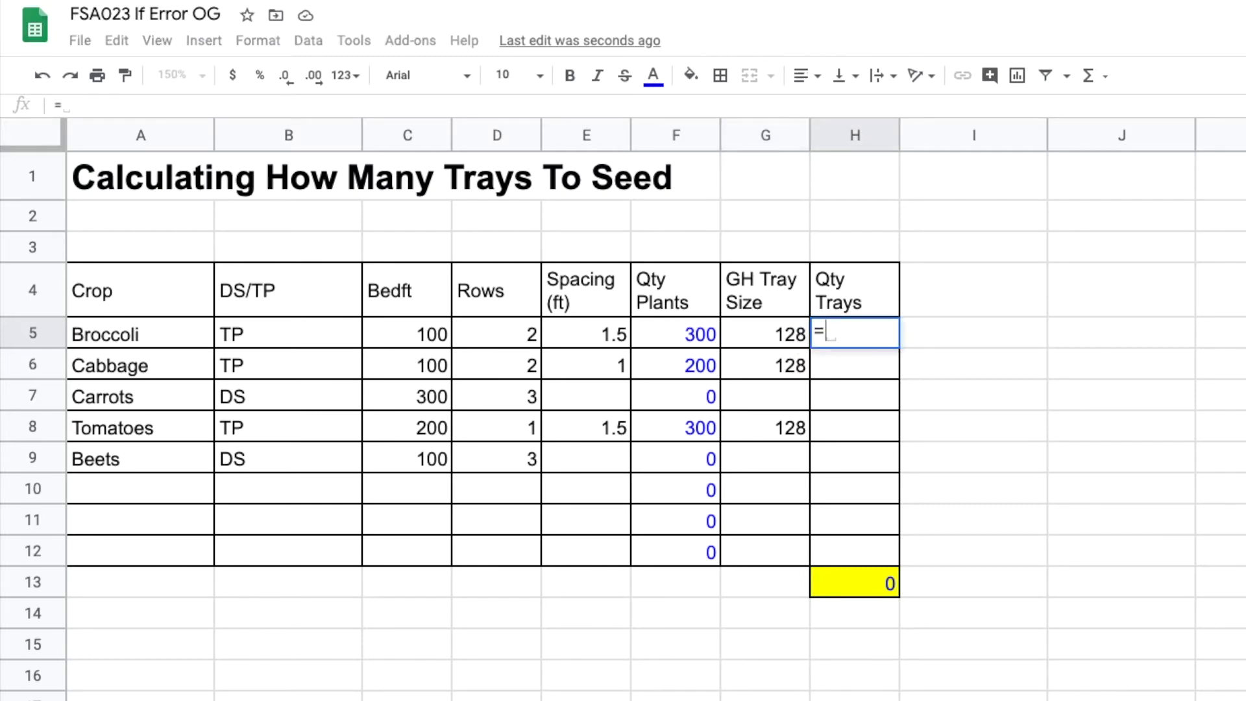
{"action": "key", "text": "Left"}
{"action": "key", "text": "Left"}
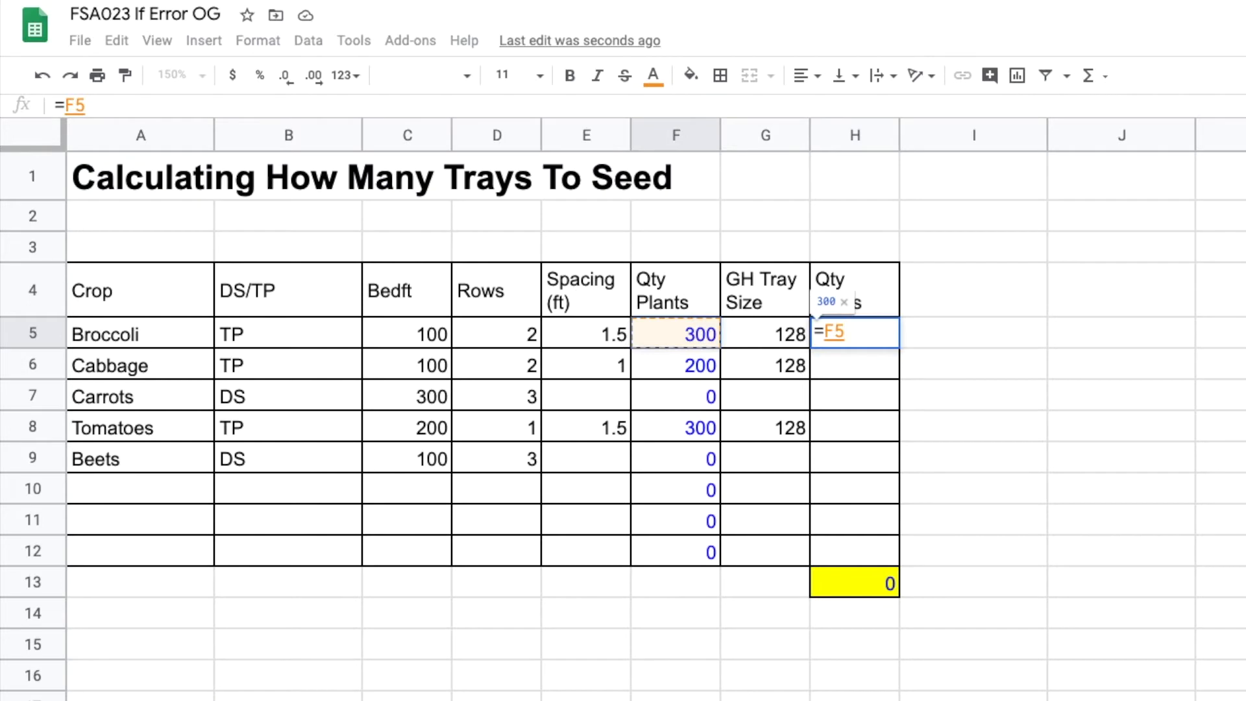
{"action": "type", "text": "/"}
{"action": "key", "text": "Left"}
{"action": "key", "text": "Return"}
Check the total's formula in H13 and copy the H5 tray formula down through H12
{"action": "key", "text": "Up"}
{"action": "key", "text": "ctrl+c"}
{"action": "key", "text": "ctrl+shift+Down"}
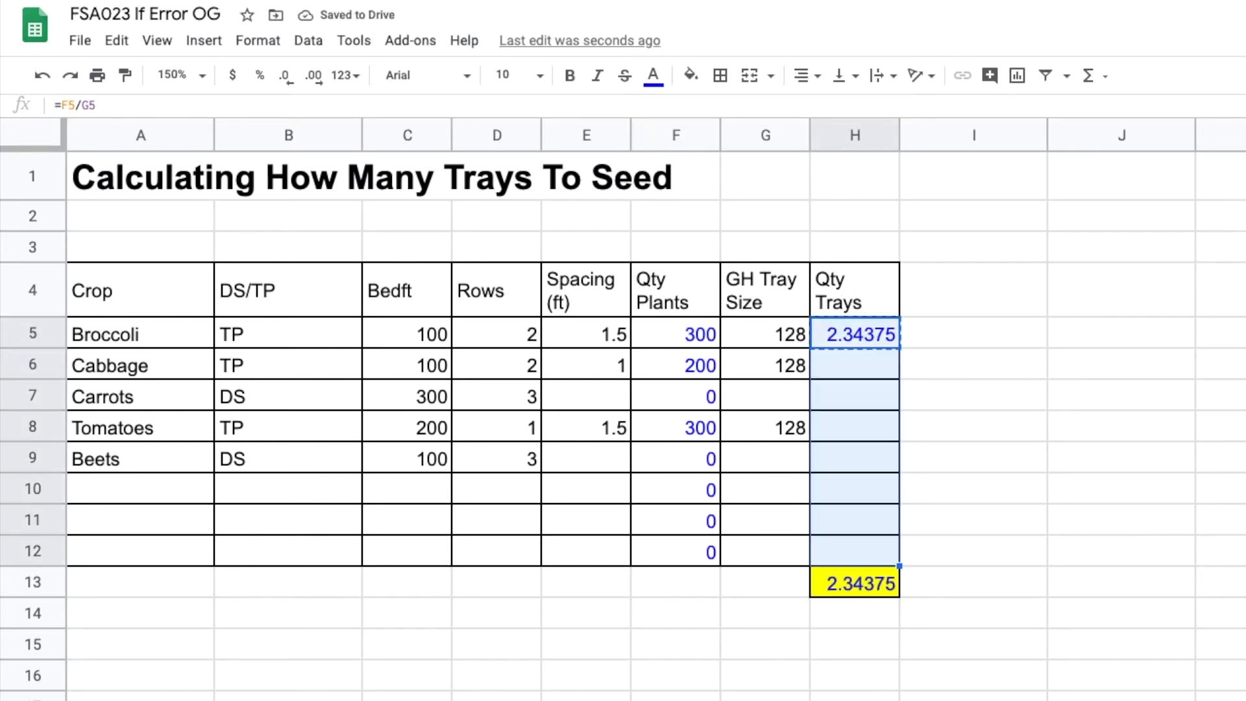
{"action": "left_click", "coordinate": [821, 333]}
{"action": "left_click", "coordinate": [891, 583]}
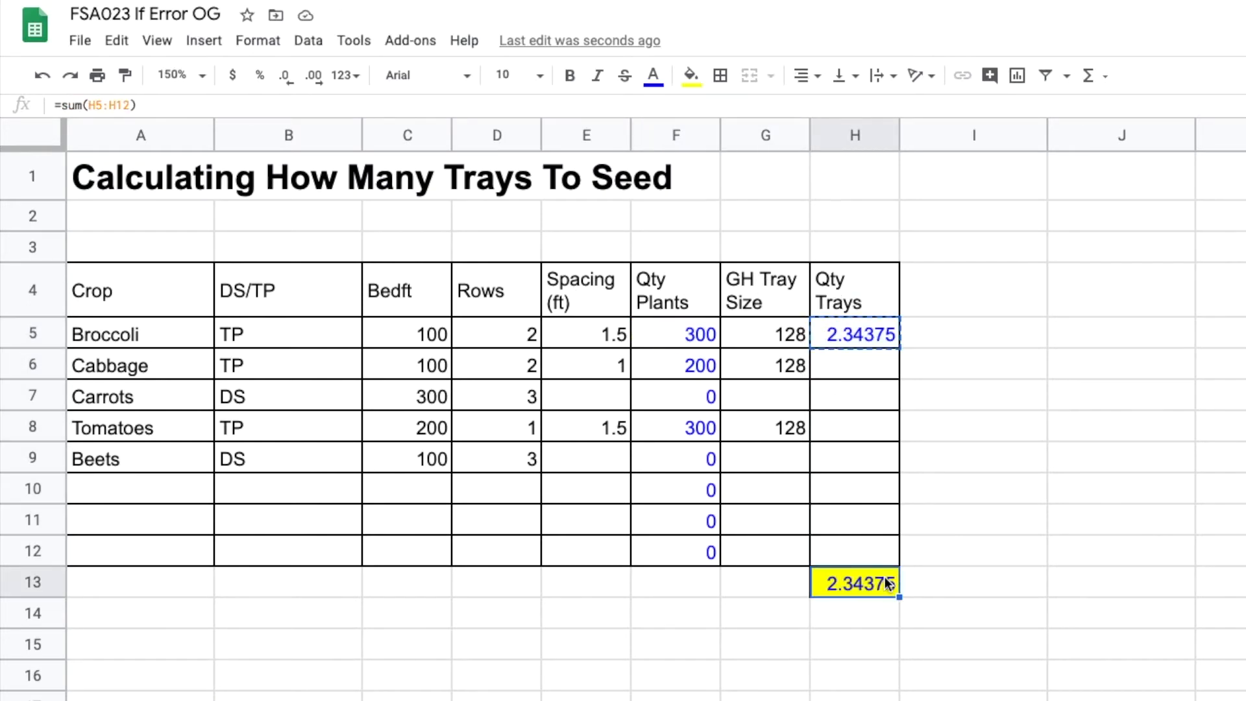
{"action": "left_click", "coordinate": [857, 332]}
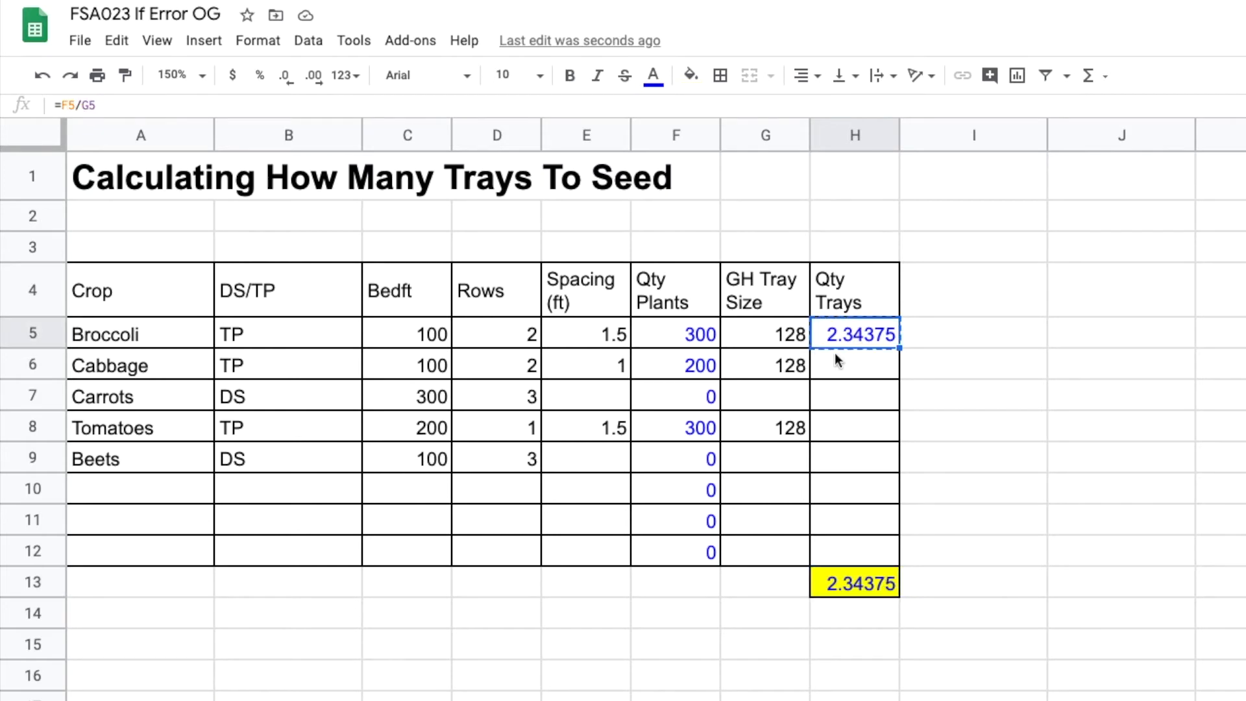
{"action": "left_click", "coordinate": [870, 557], "text": "shift"}
{"action": "key", "text": "ctrl+v"}
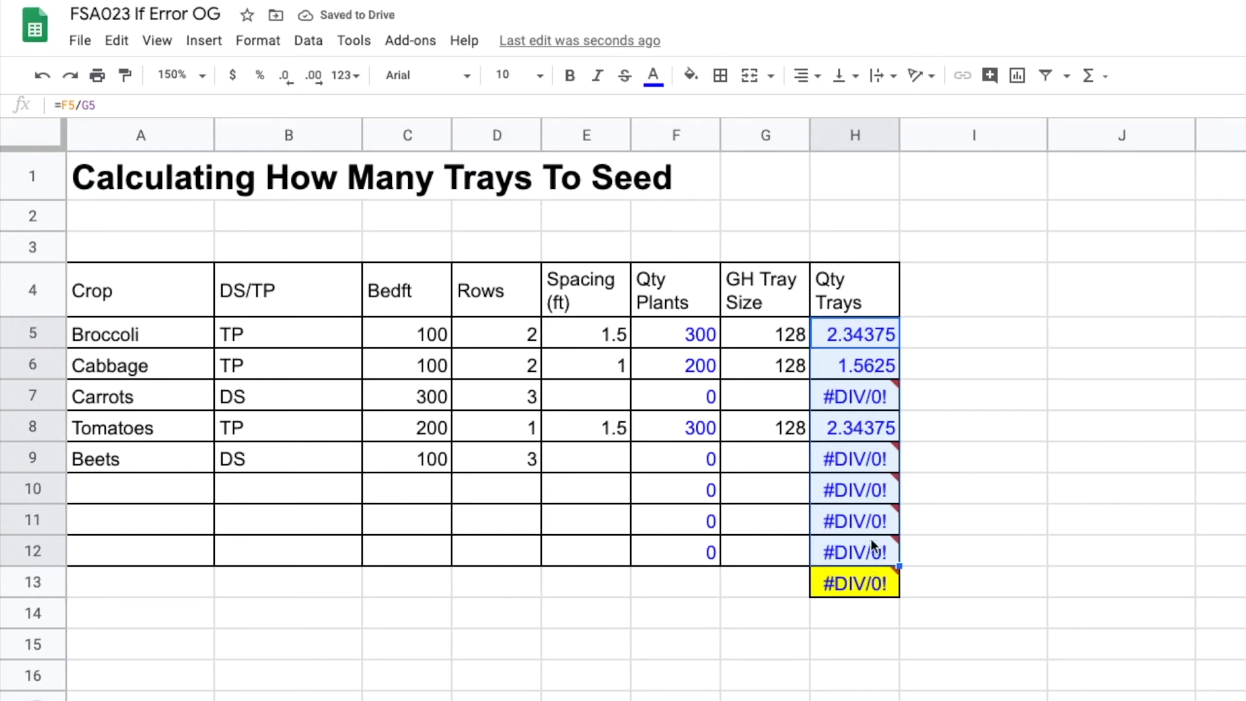
Inspect the Qty Trays formula and error details for the Carrots row
{"action": "left_click", "coordinate": [848, 396]}
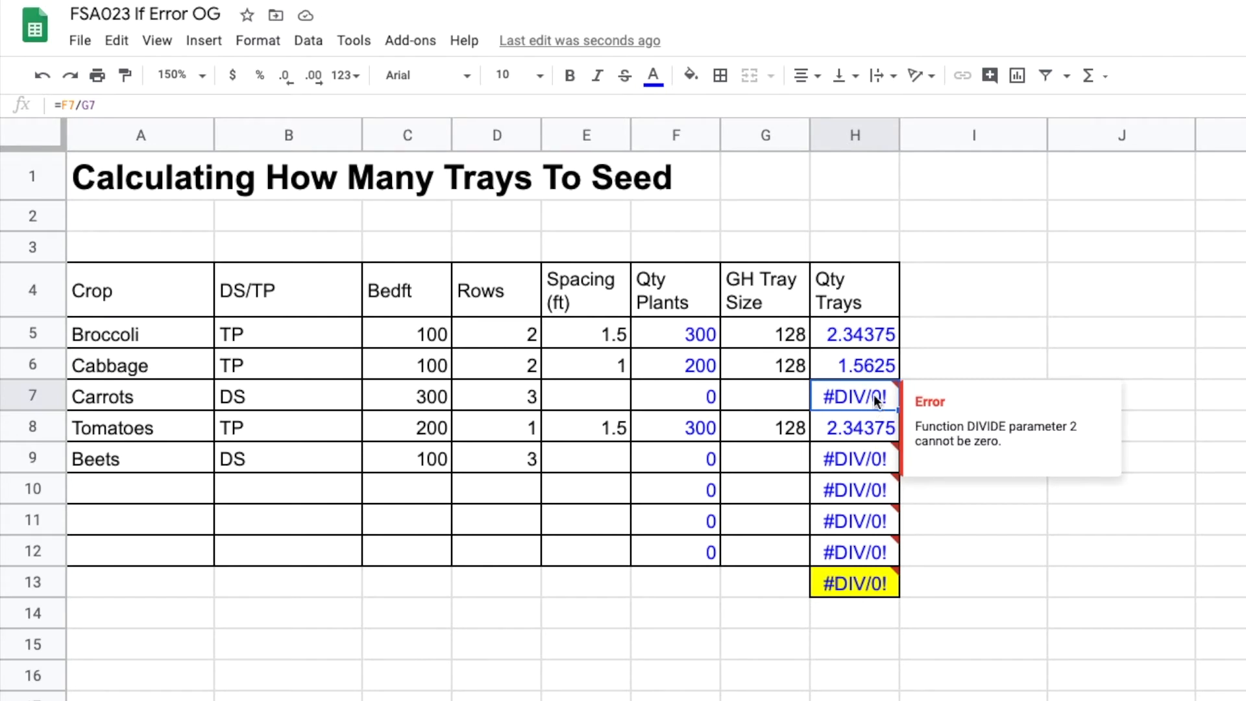
{"action": "left_click", "coordinate": [976, 361]}
{"action": "left_click", "coordinate": [865, 620]}
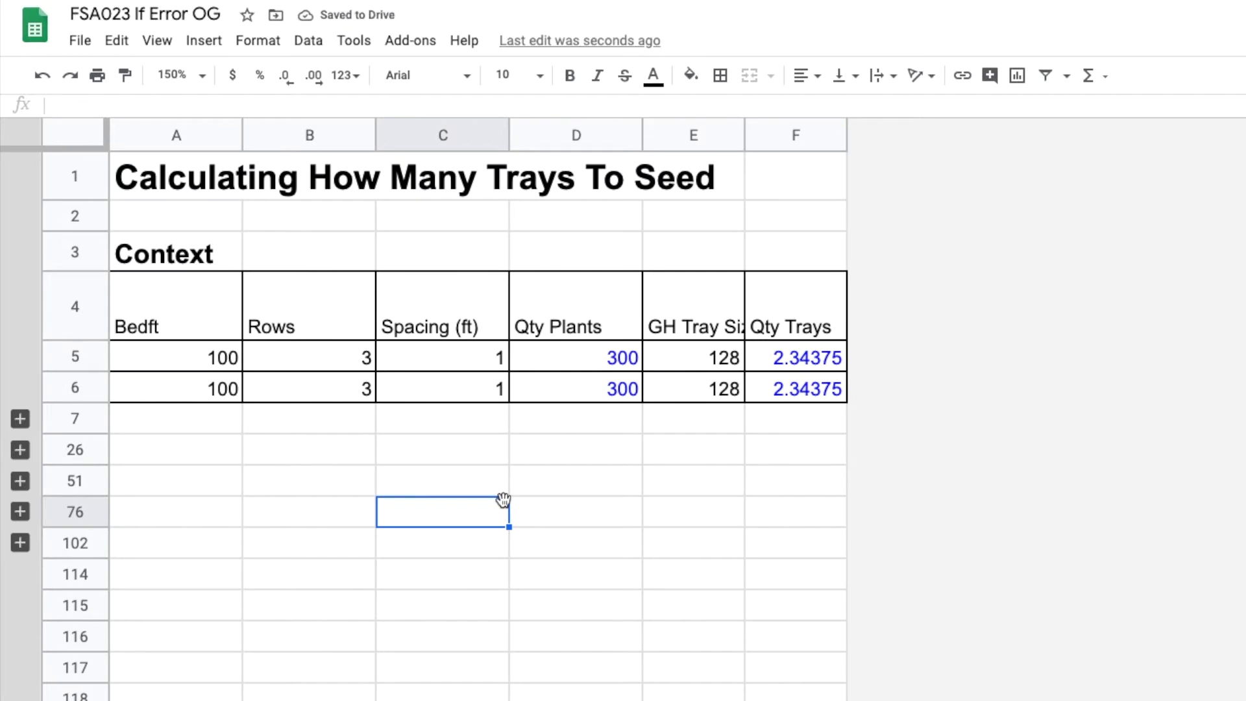
Clear the GH Tray Size in E6 on the Context sheet, and inspect row 6 and the #1 Error Message example
{"action": "left_click", "coordinate": [718, 393]}
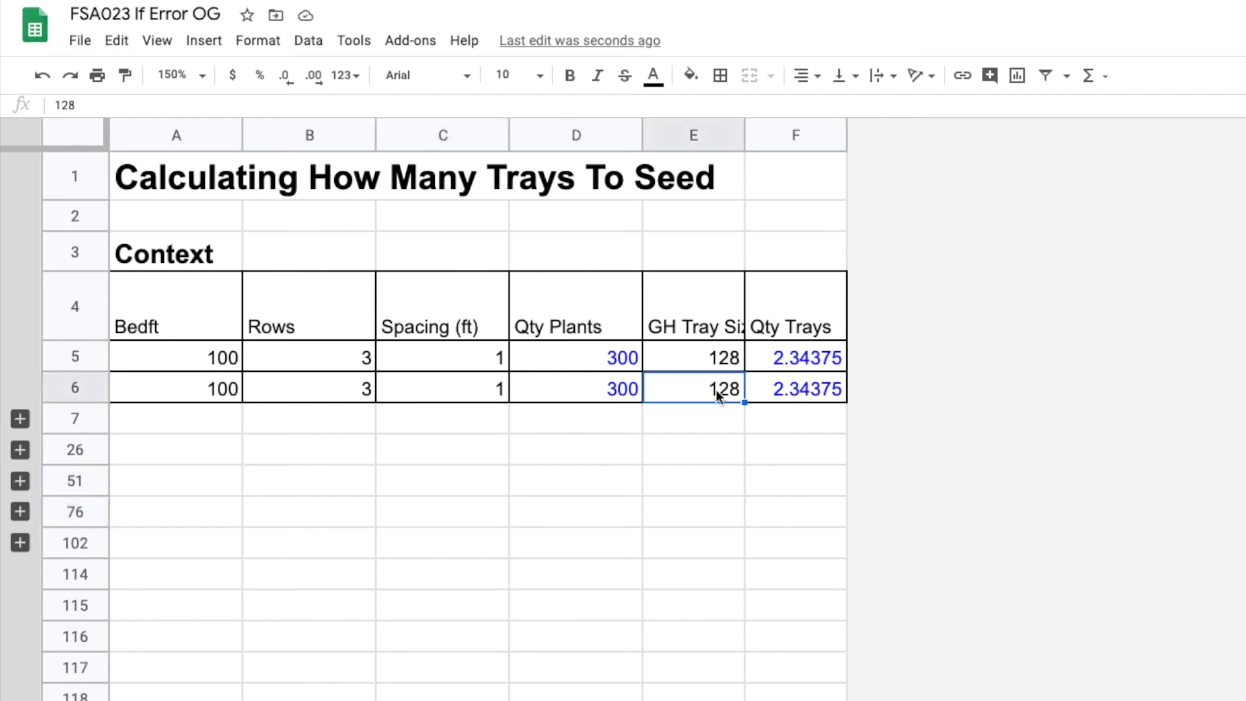
{"action": "key", "text": "Delete"}
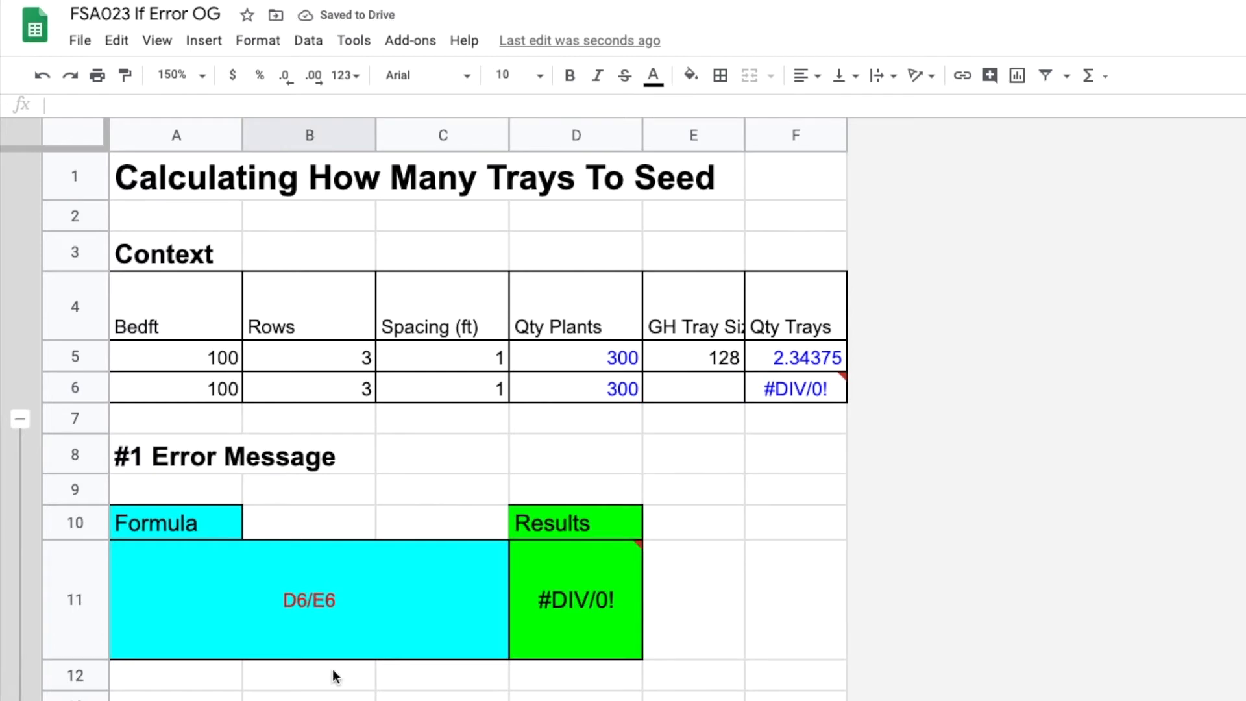
{"action": "left_click", "coordinate": [610, 389]}
{"action": "left_click", "coordinate": [694, 391]}
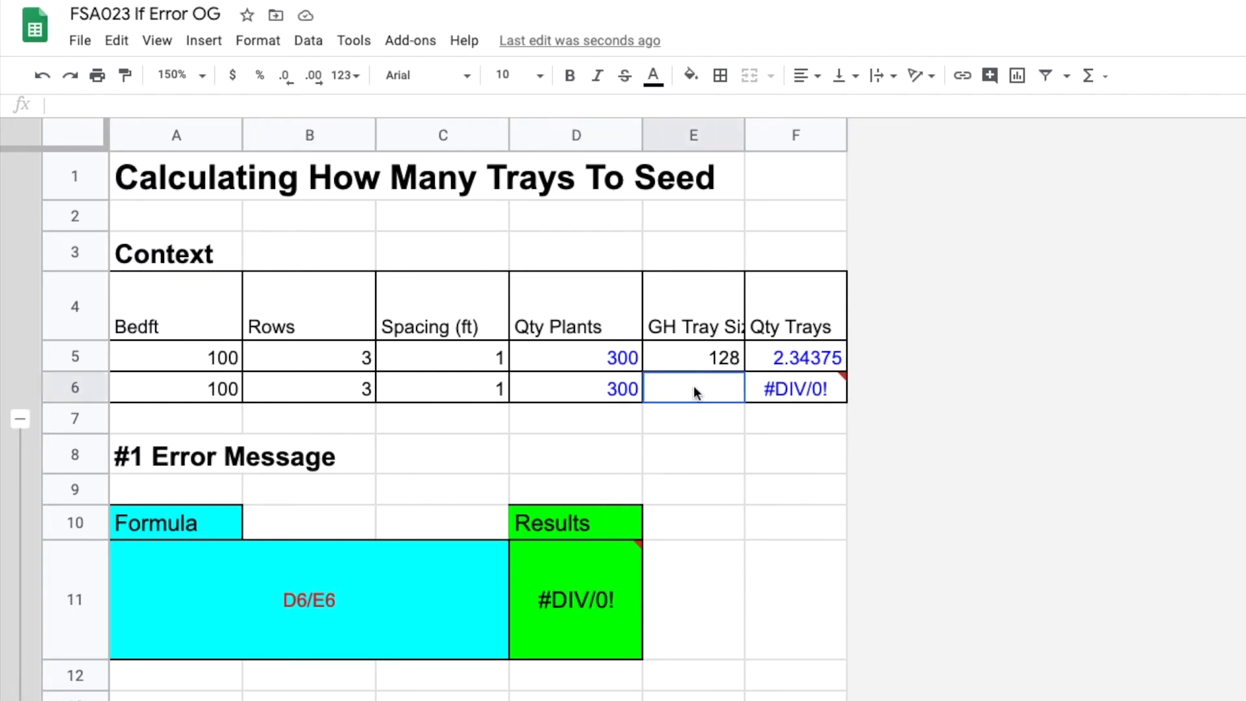
{"action": "left_click", "coordinate": [788, 394]}
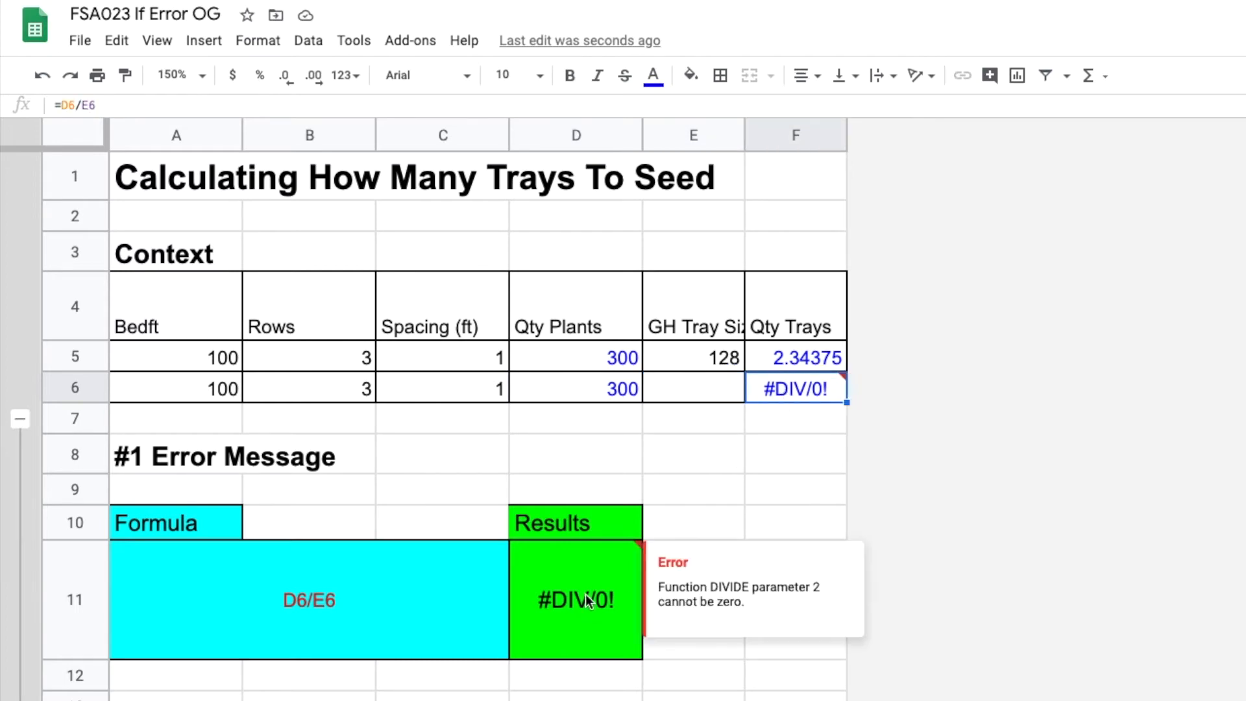
Collapse the #1 Error Message section and examine the example formula in the #2 IFERROR section
{"action": "left_click", "coordinate": [20, 419]}
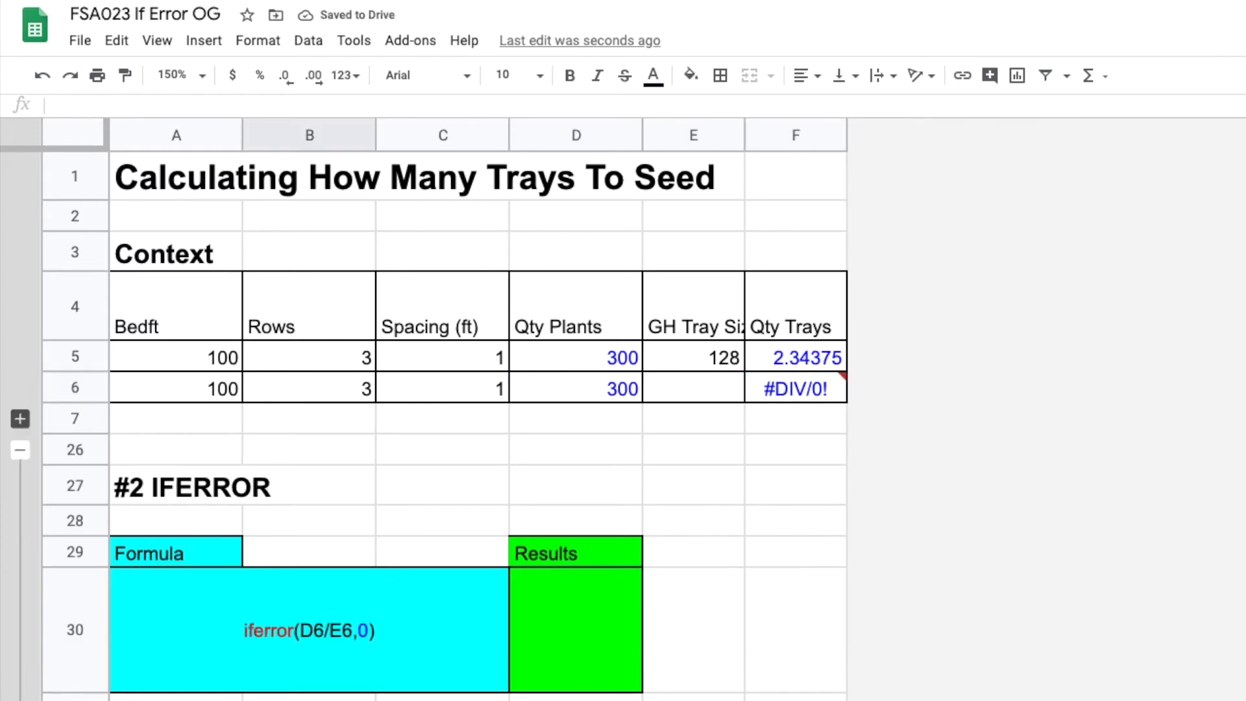
{"action": "left_click", "coordinate": [241, 632]}
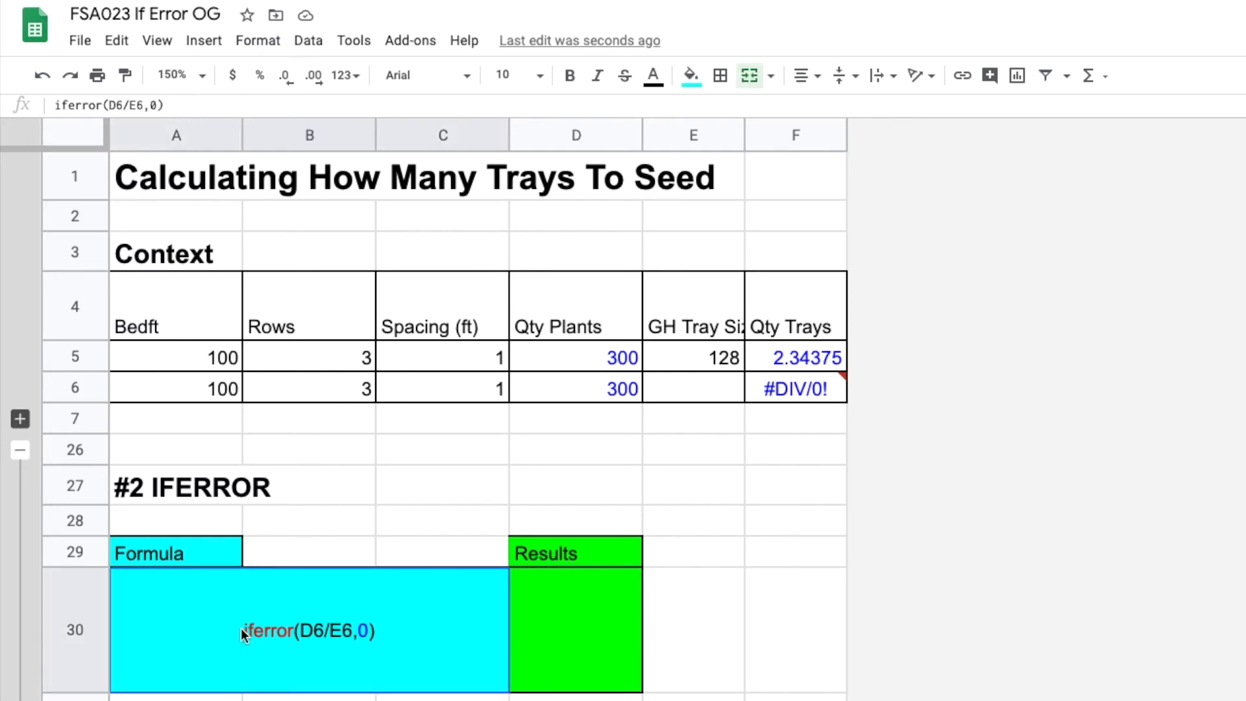
{"action": "key", "text": "Down"}
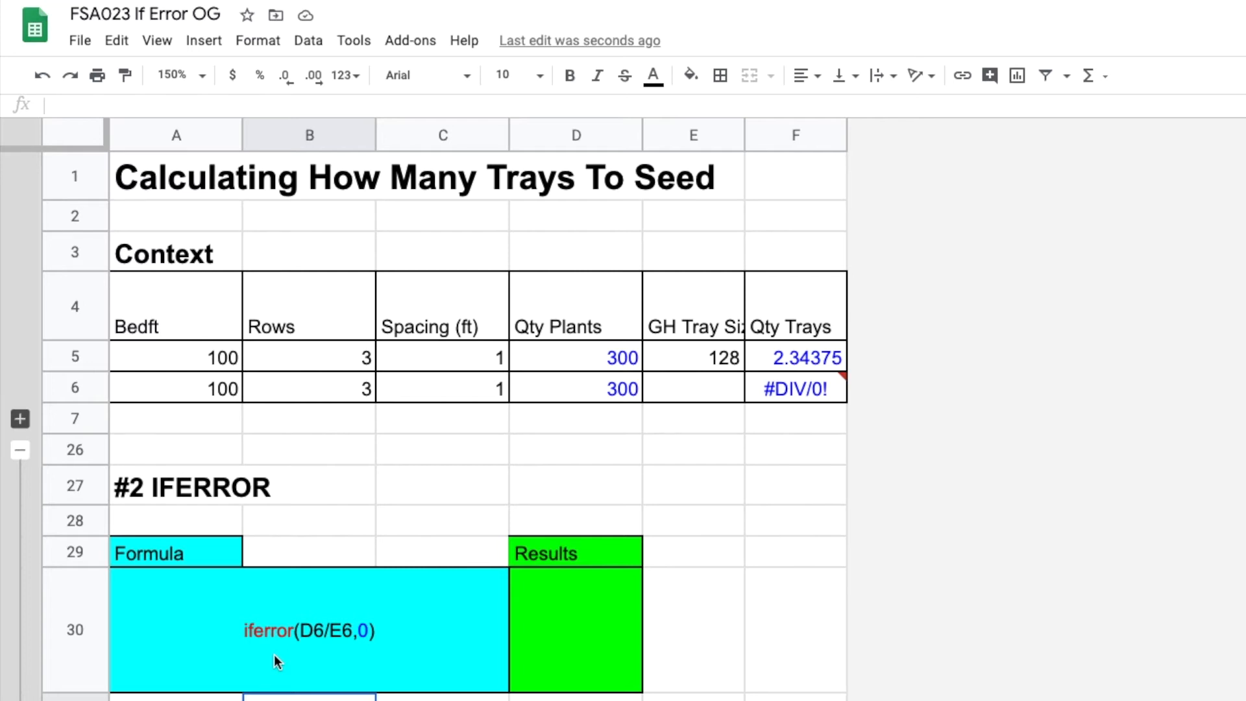
Enter the formula =iferror(D6/E6,0) in the Results cell D30 of the IFERROR section
{"action": "left_click", "coordinate": [554, 640]}
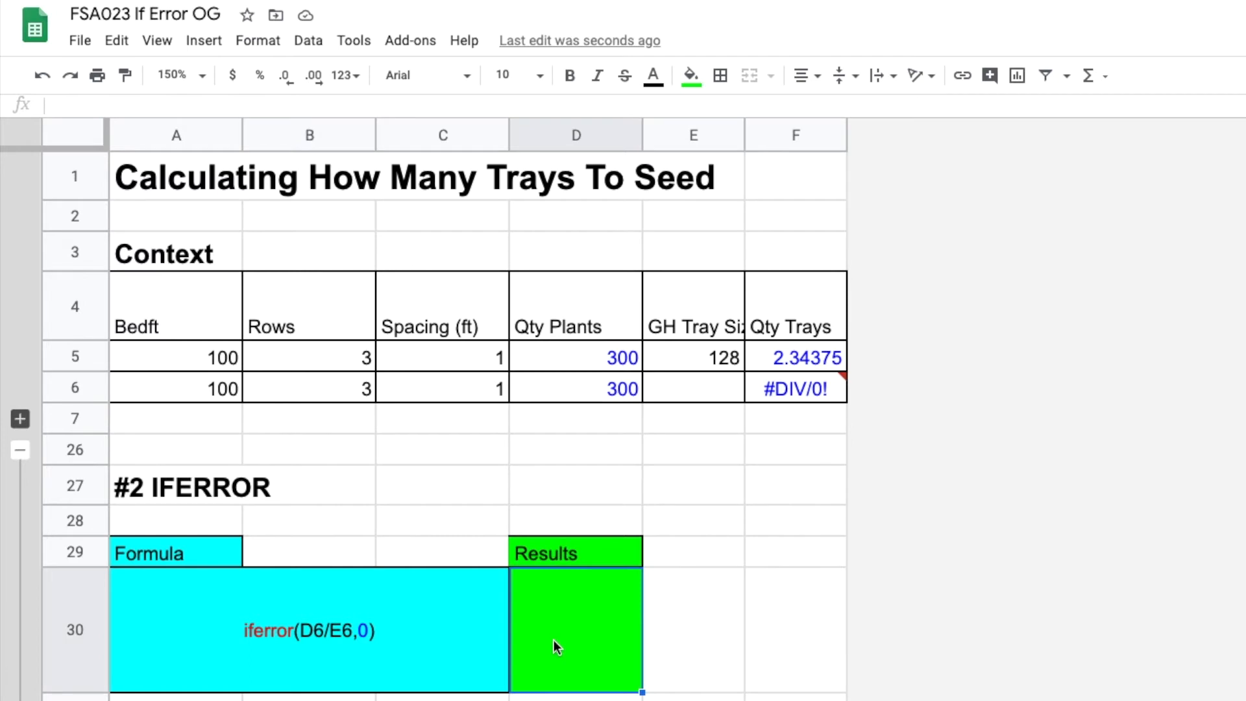
{"action": "type", "text": "=iferror("}
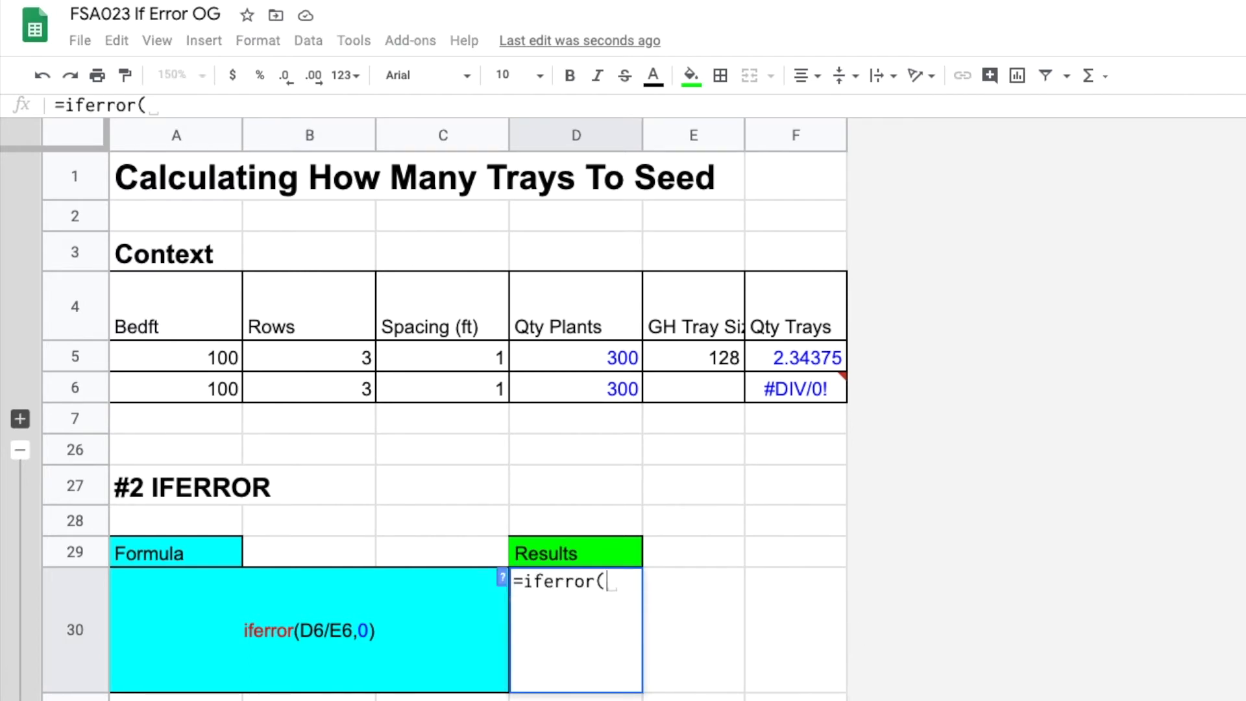
{"action": "type", "text": "D6"}
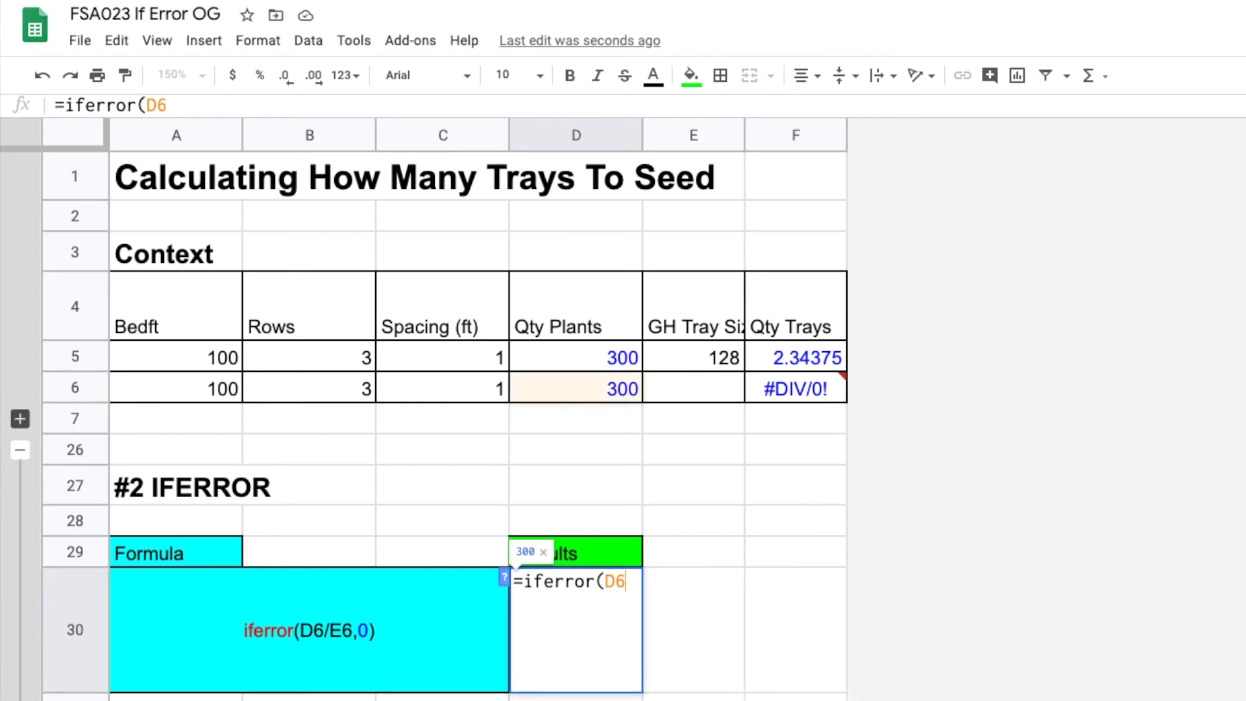
{"action": "type", "text": "/E6,0)"}
{"action": "key", "text": "Return"}
{"action": "key", "text": "Up"}
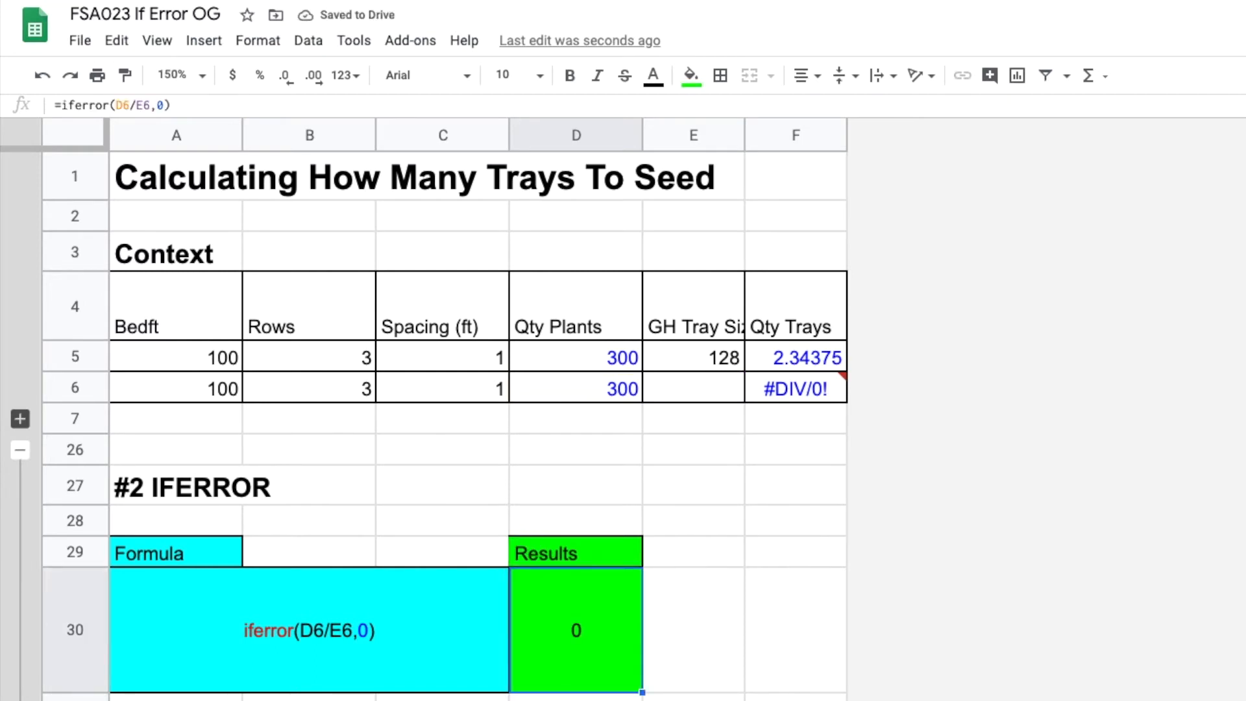
Set the GH Tray Size in E6 to 128 to test the IFERROR formula
{"action": "left_click", "coordinate": [701, 385]}
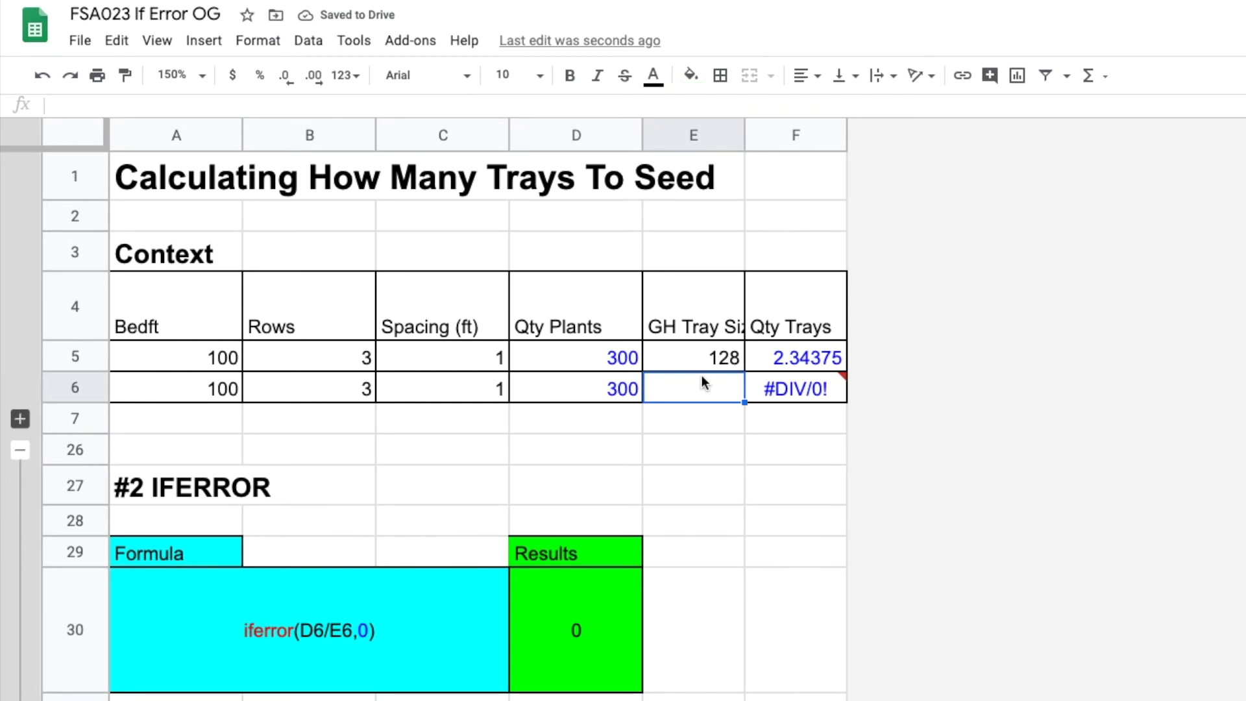
{"action": "type", "text": "128"}
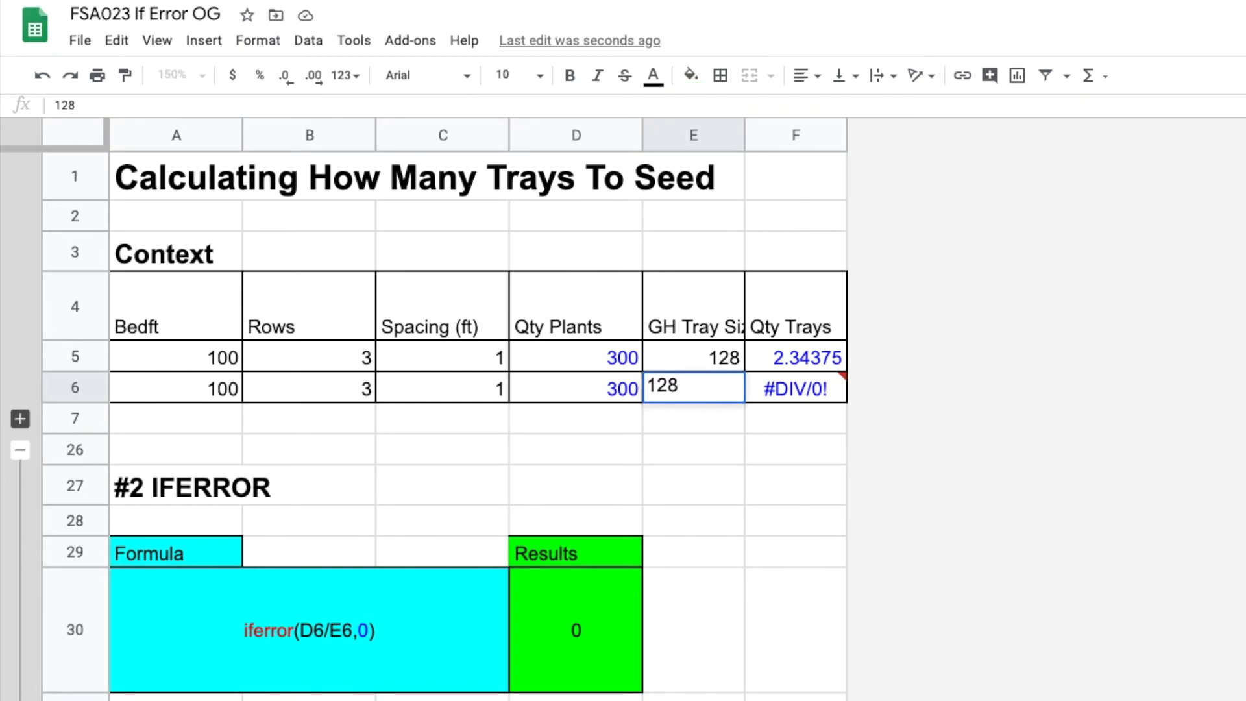
{"action": "key", "text": "Return"}
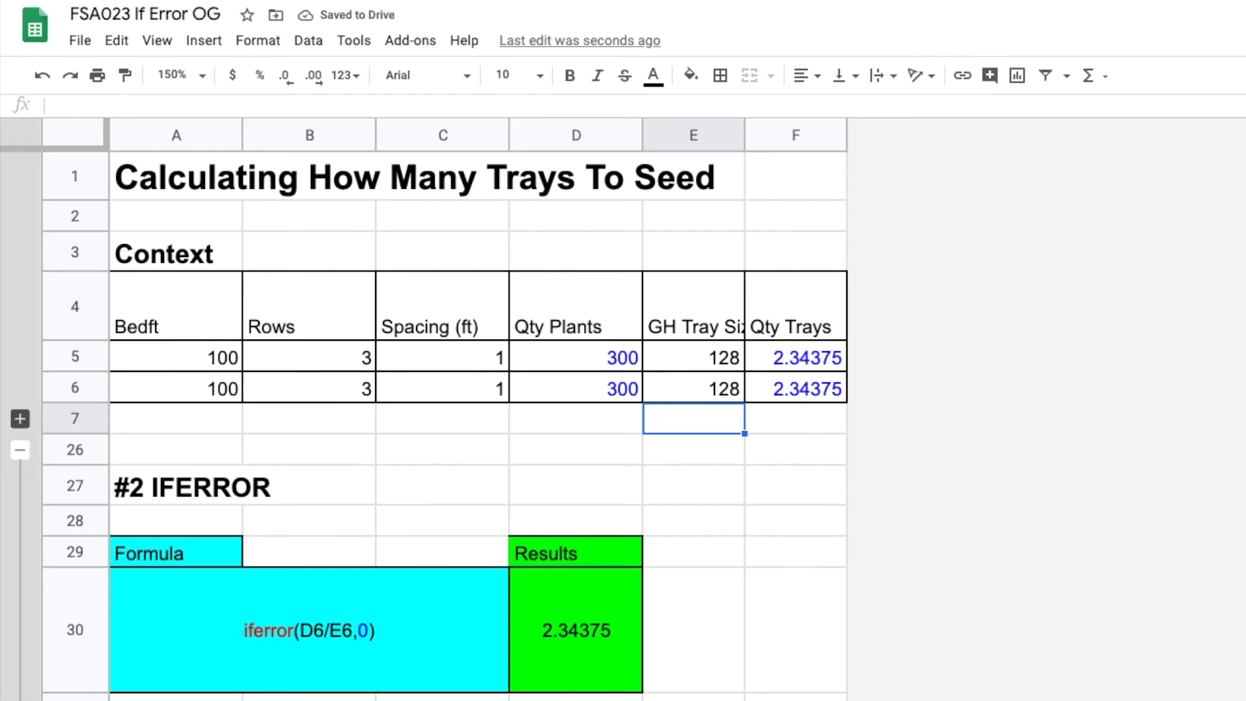
Replace the GH Tray Size in E6 with the text Beens, and inspect the error details in F6 and the IFERROR result in D30
{"action": "key", "text": "Up"}
{"action": "type", "text": "Beens"}
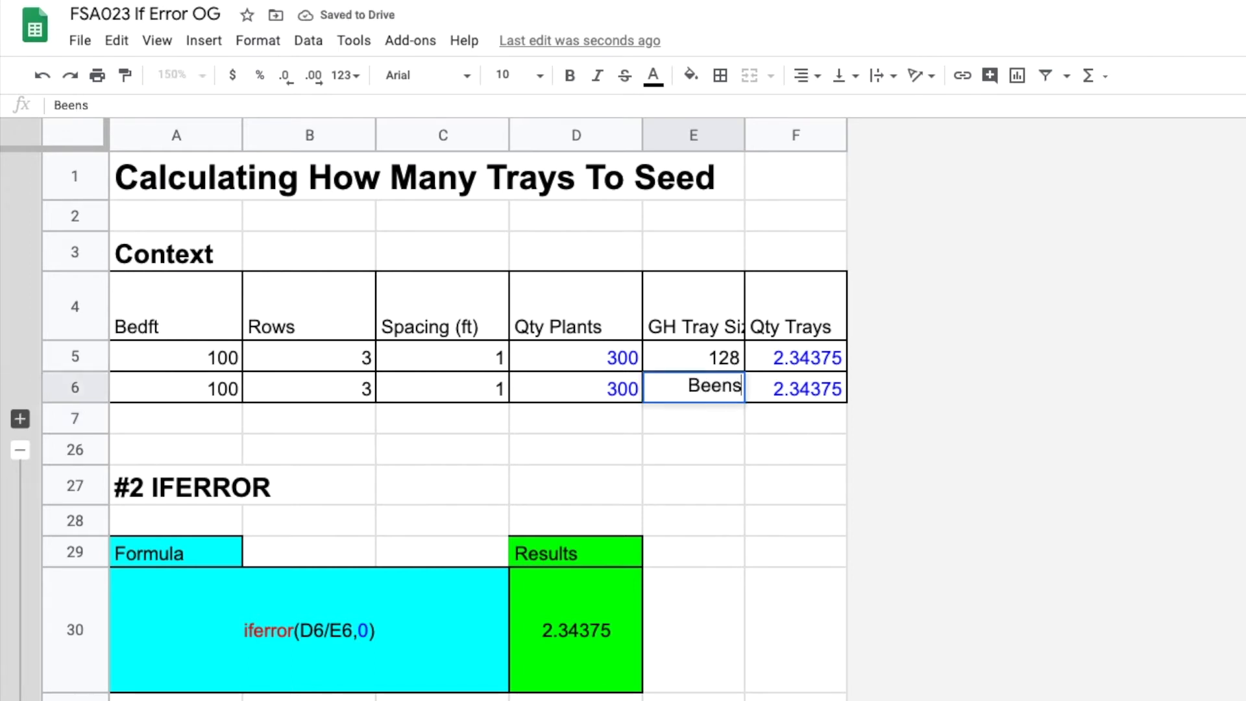
{"action": "key", "text": "Return"}
{"action": "key", "text": "Up"}
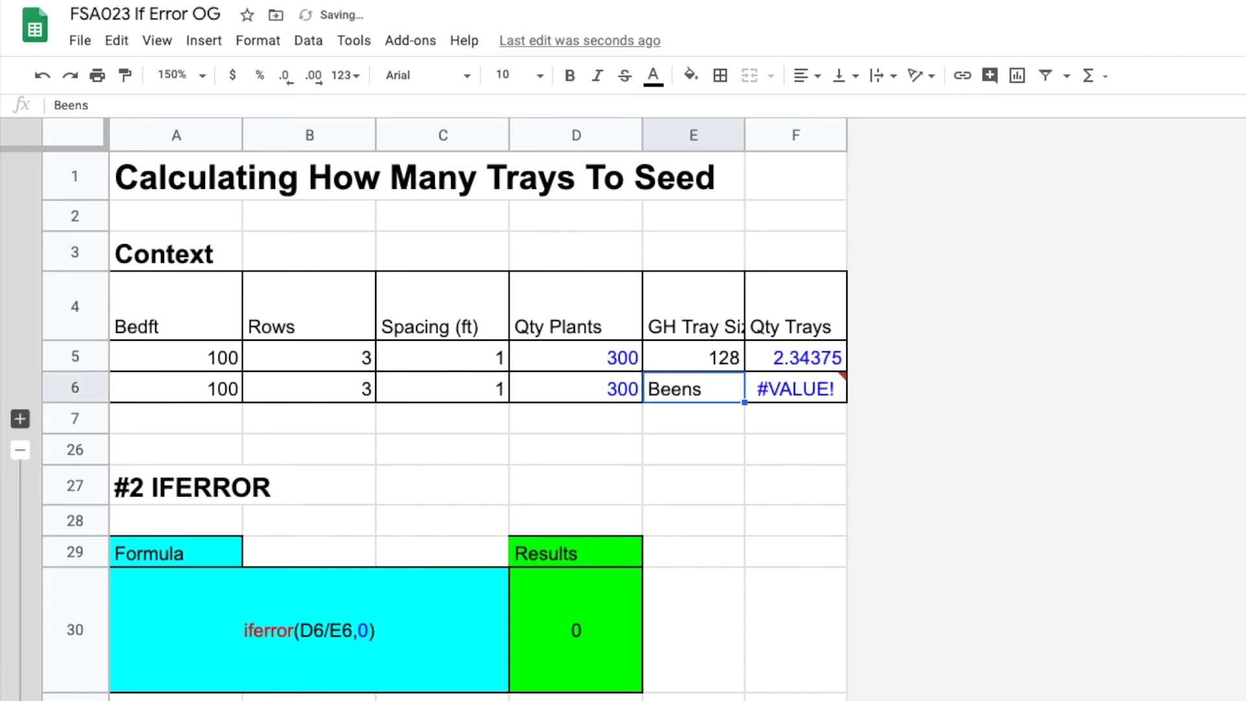
{"action": "mouse_move", "coordinate": [796, 392]}
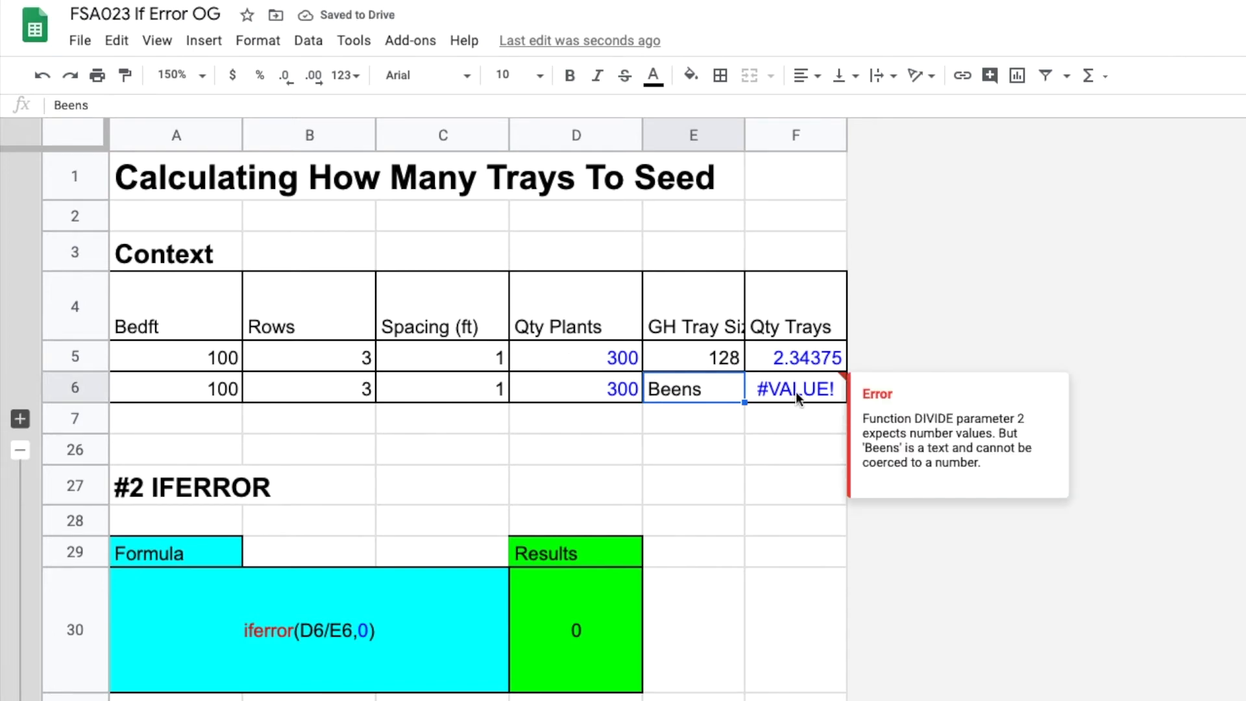
{"action": "key", "text": "Down"}
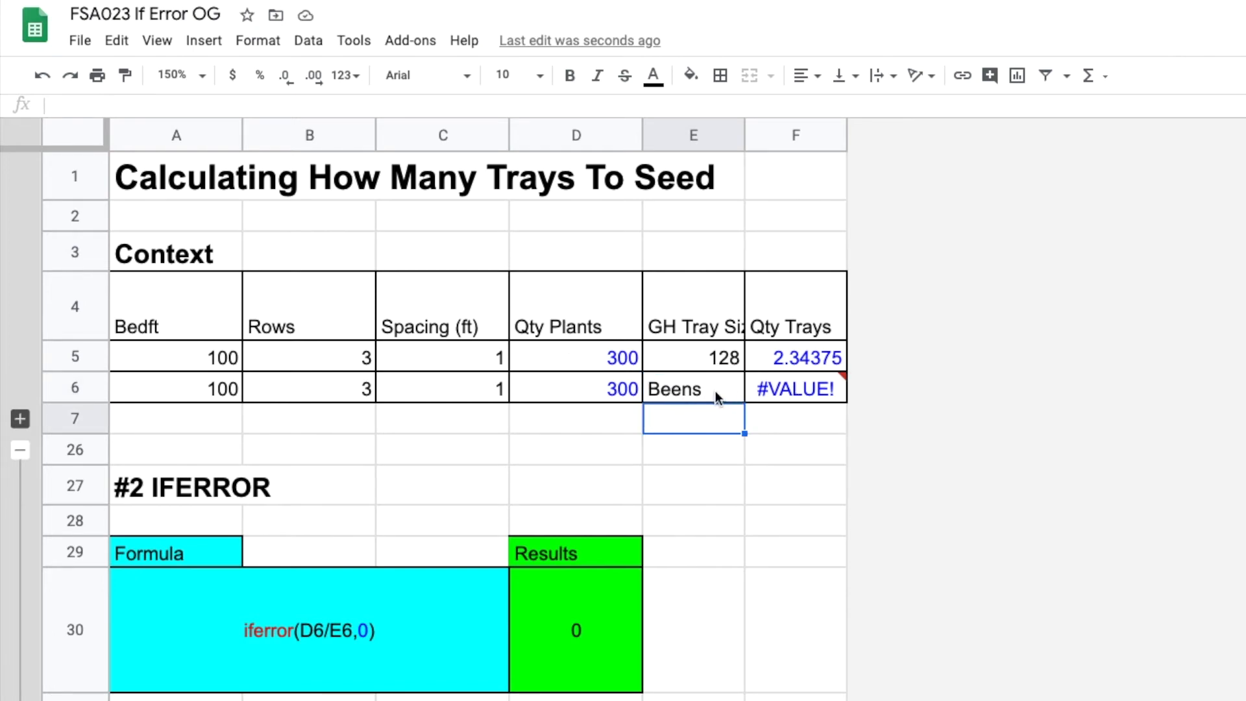
{"action": "left_click", "coordinate": [606, 623]}
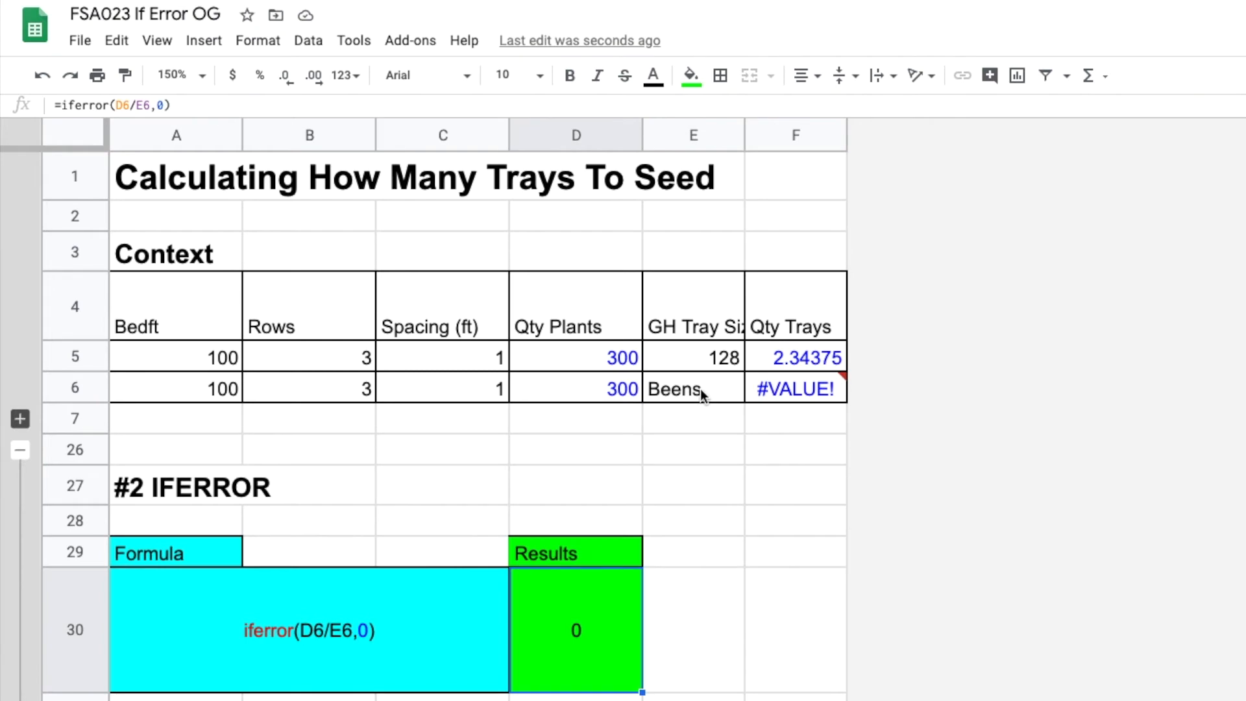
Clear E6 and enter the formula =iferror(D6/E6,"Choose Tray Size") in the Results cell D55 of the #3 Display a message section
{"action": "left_click", "coordinate": [700, 388]}
{"action": "key", "text": "Delete"}
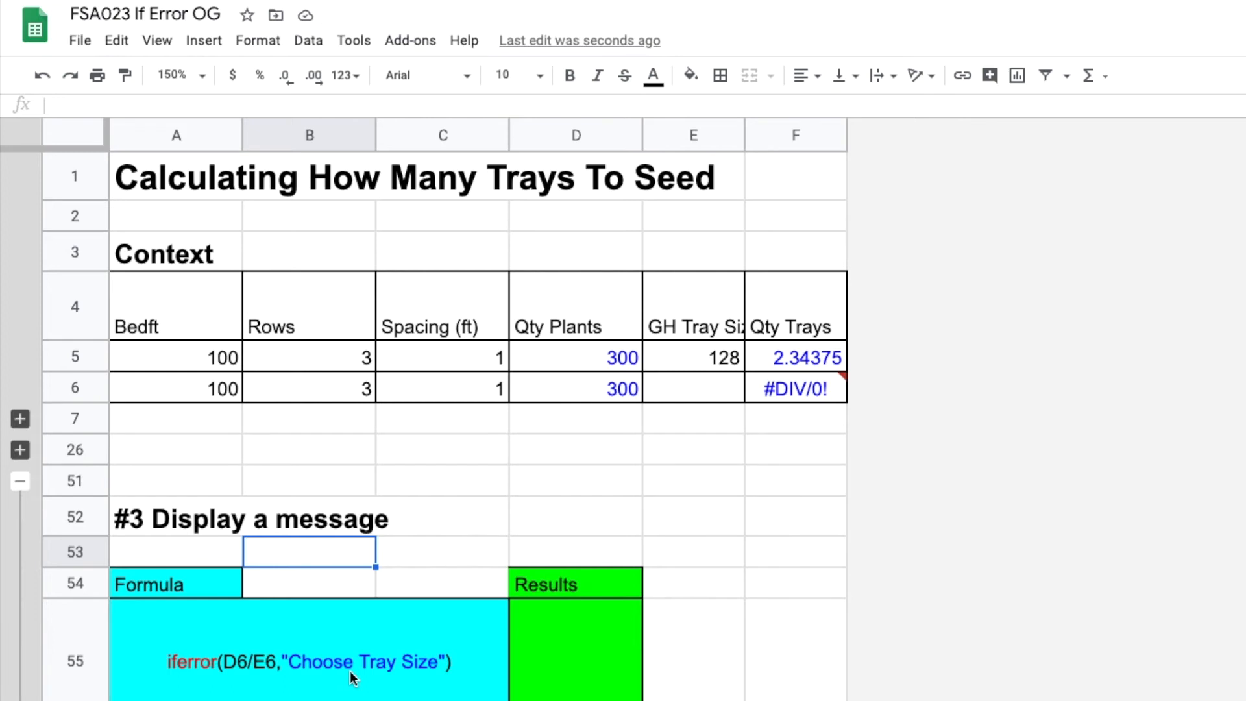
{"action": "left_click", "coordinate": [228, 687]}
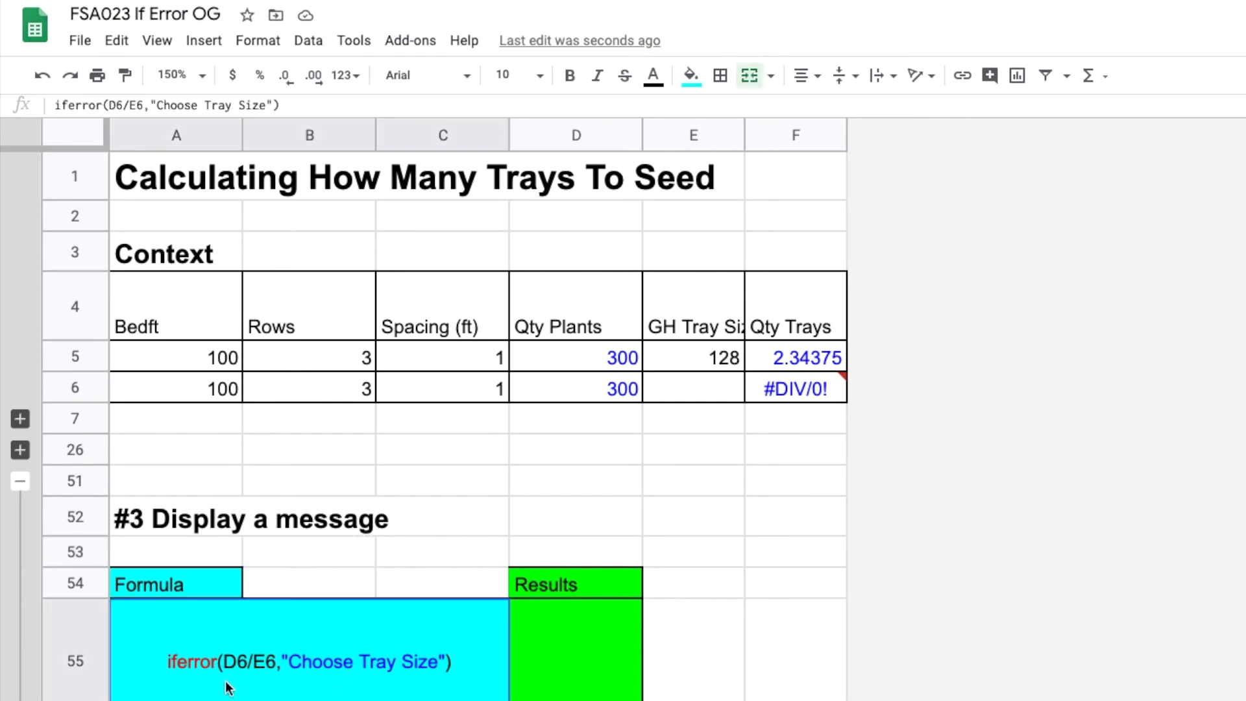
{"action": "key", "text": "ctrl+c"}
{"action": "left_click", "coordinate": [557, 675]}
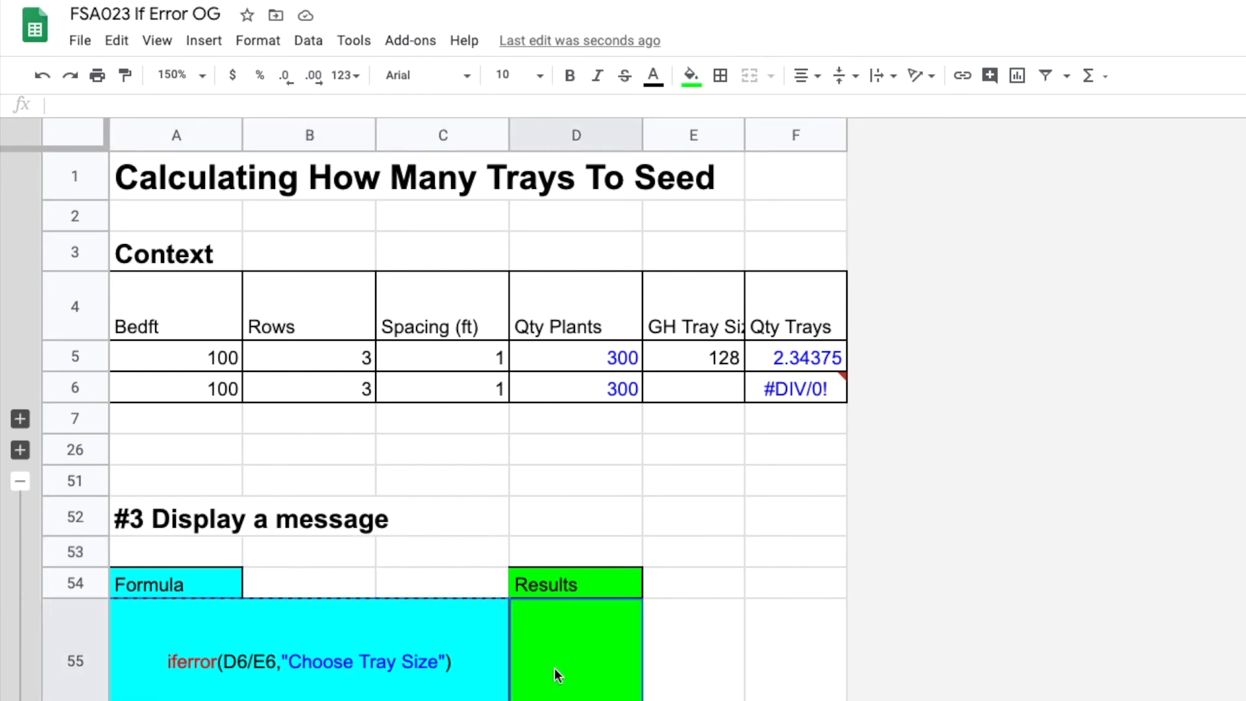
{"action": "type", "text": "="}
{"action": "key", "text": "ctrl+v"}
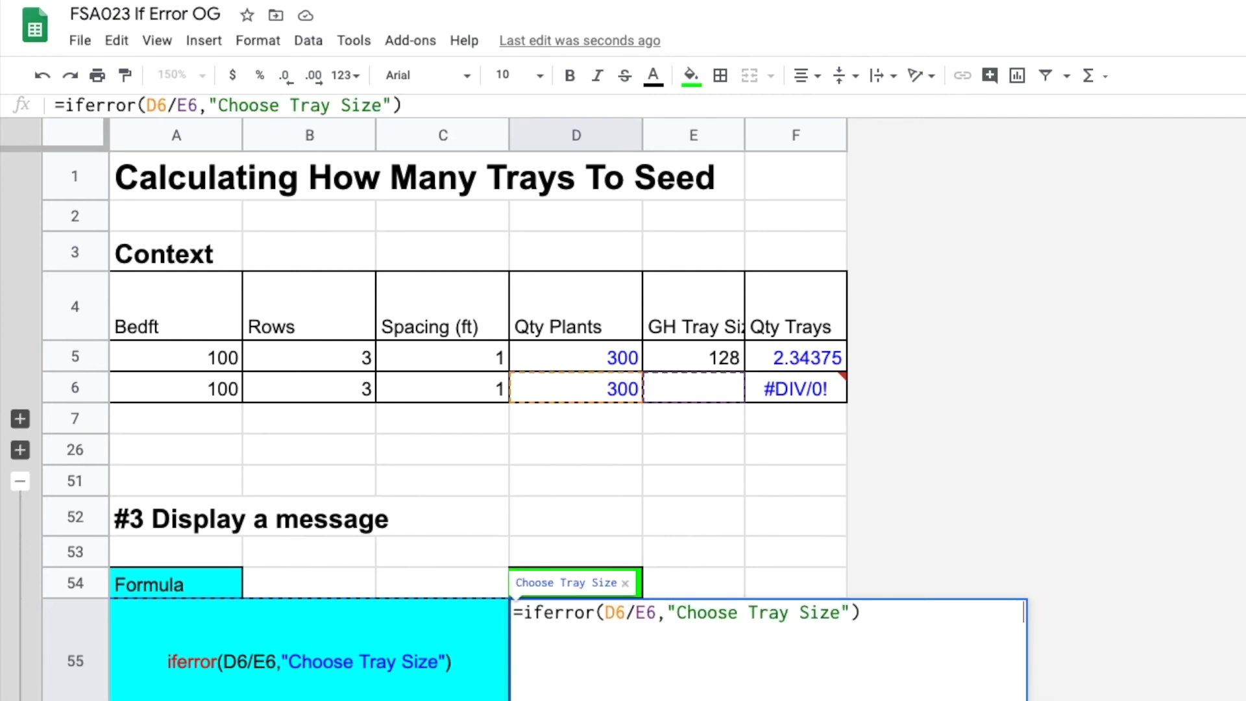
{"action": "key", "text": "Return"}
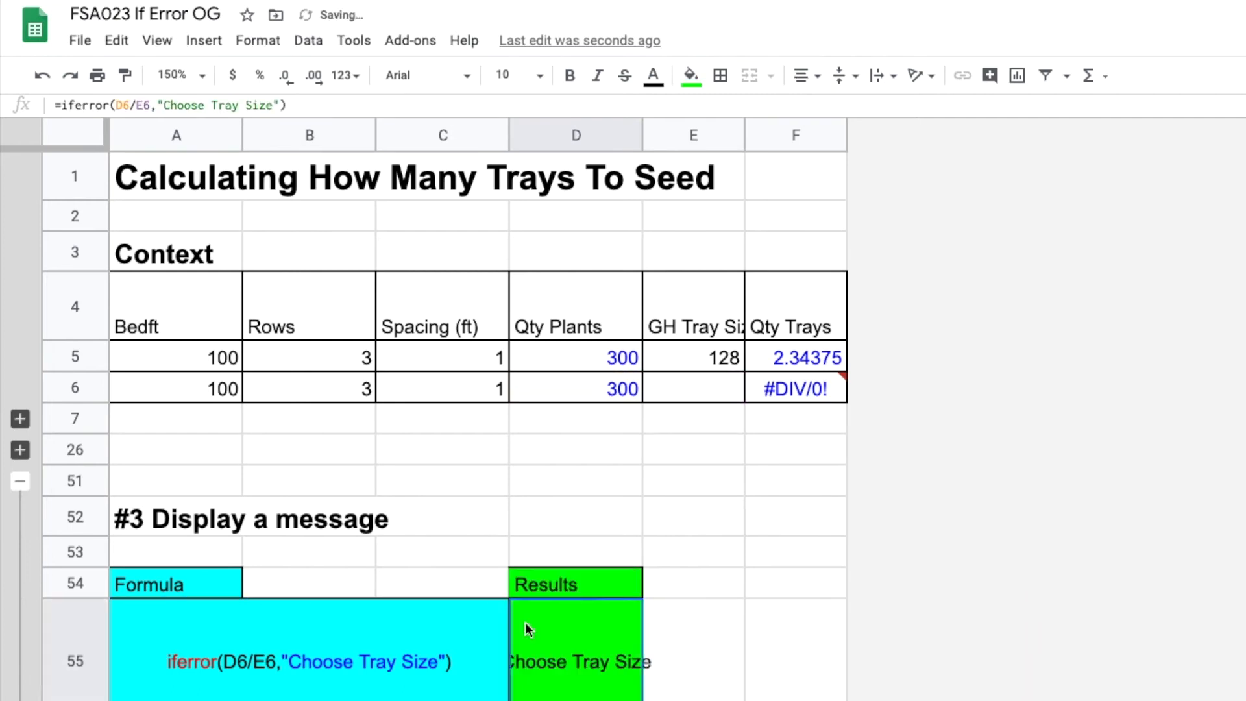
Set the GH Tray Size in E6 to 128 to test the message formula
{"action": "left_click", "coordinate": [694, 393]}
{"action": "type", "text": "128"}
{"action": "key", "text": "Return"}
Replace the GH Tray Size in E6 with the text Beensà, and remove the stray last character
{"action": "left_click", "coordinate": [693, 388]}
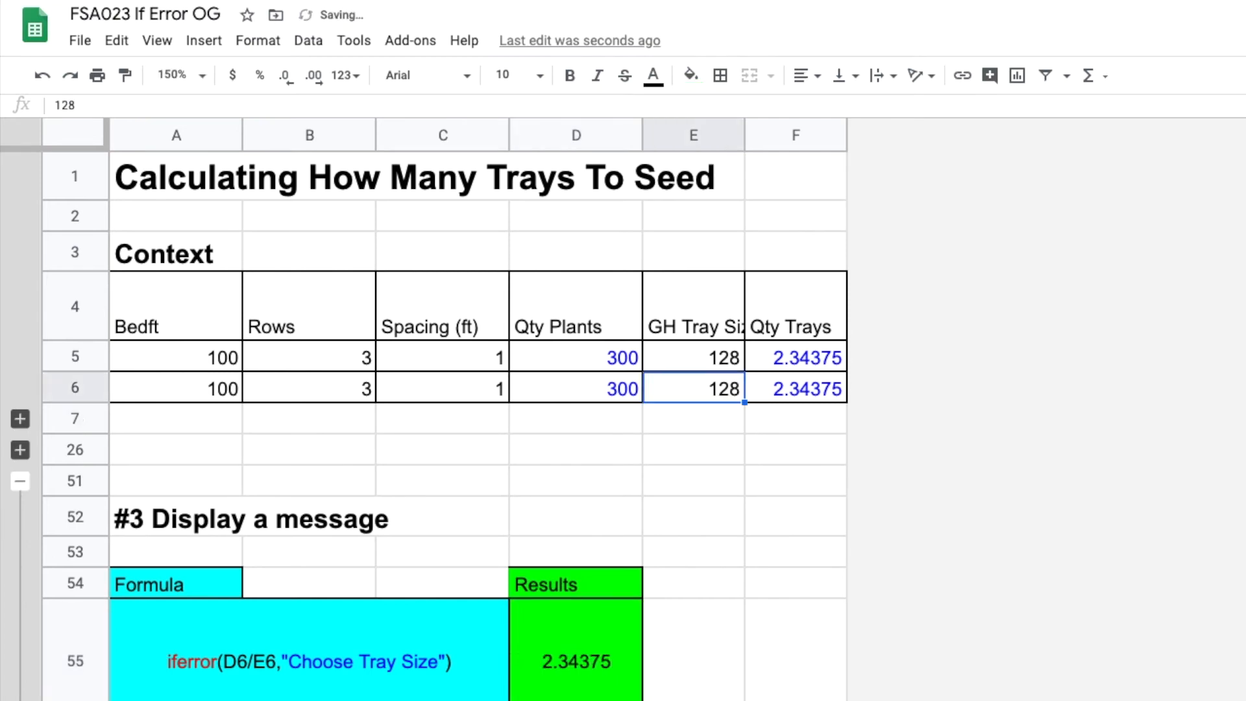
{"action": "type", "text": "Beensà"}
{"action": "key", "text": "Return"}
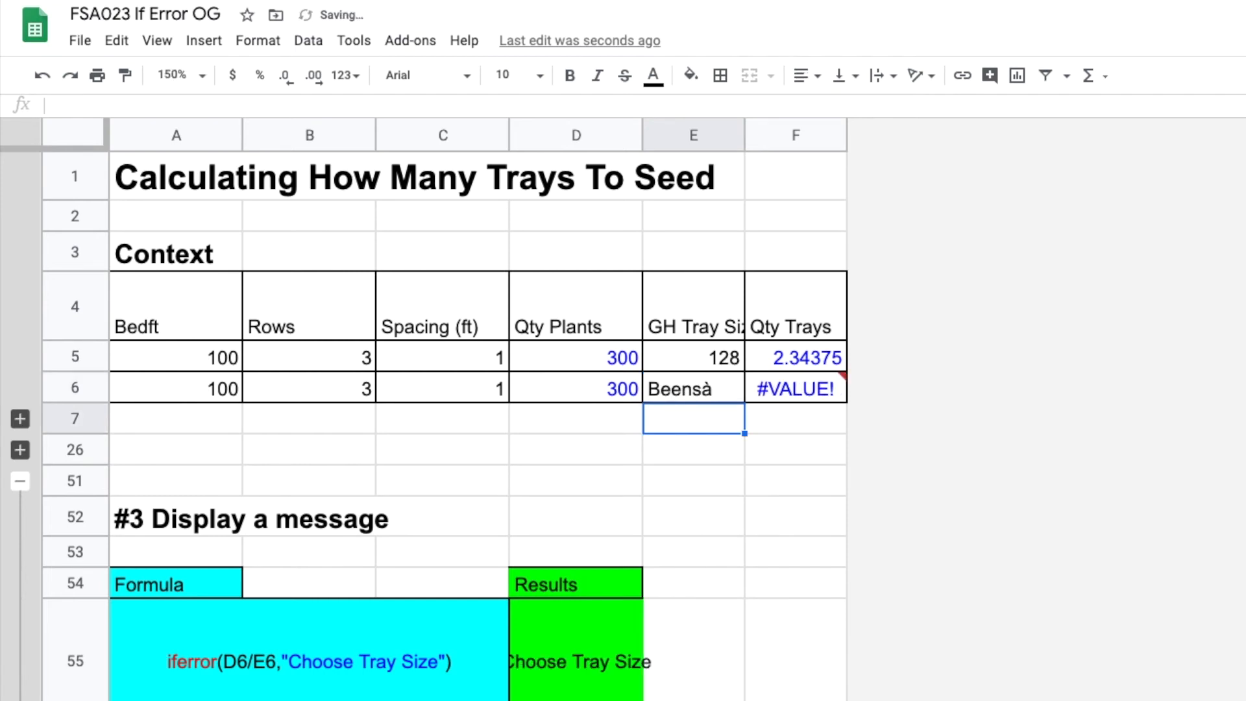
{"action": "key", "text": "Up"}
{"action": "key", "text": "Return"}
{"action": "key", "text": "BackSpace"}
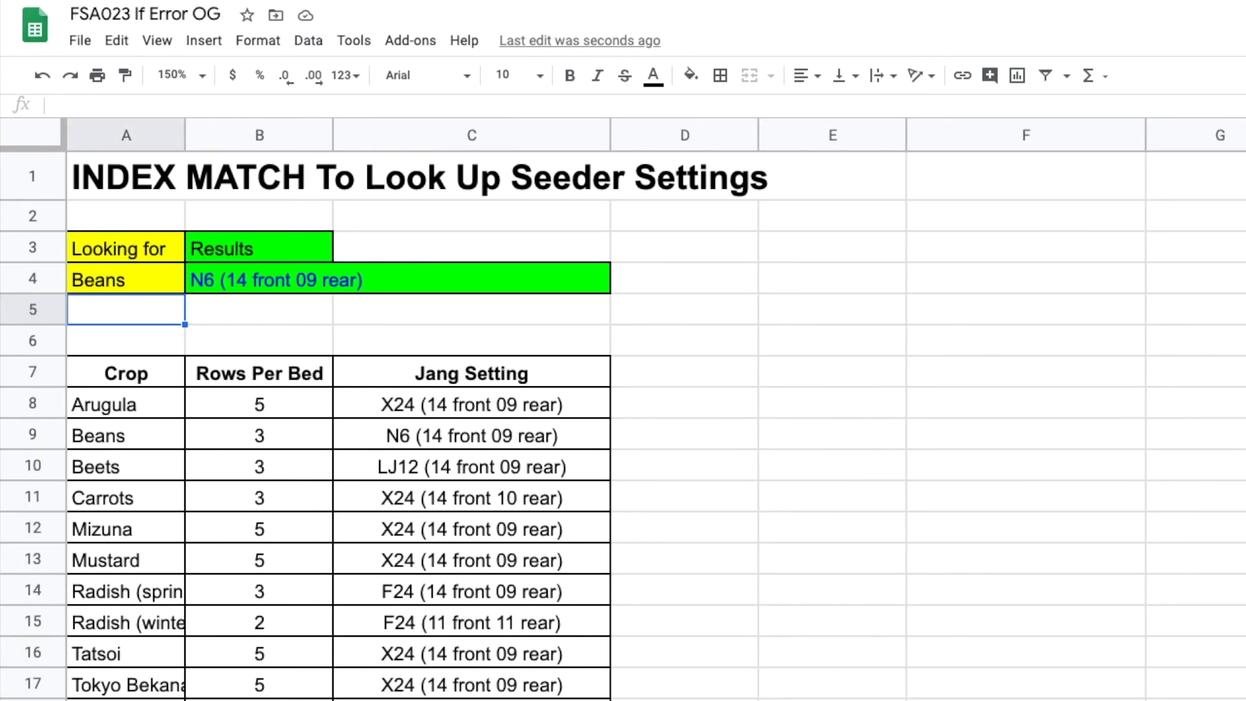
Set the Looking for crop in A4 of the INDEX MATCH sheet to Beens, and inspect the result in B4
{"action": "key", "text": "Up"}
{"action": "type", "text": "Beens"}
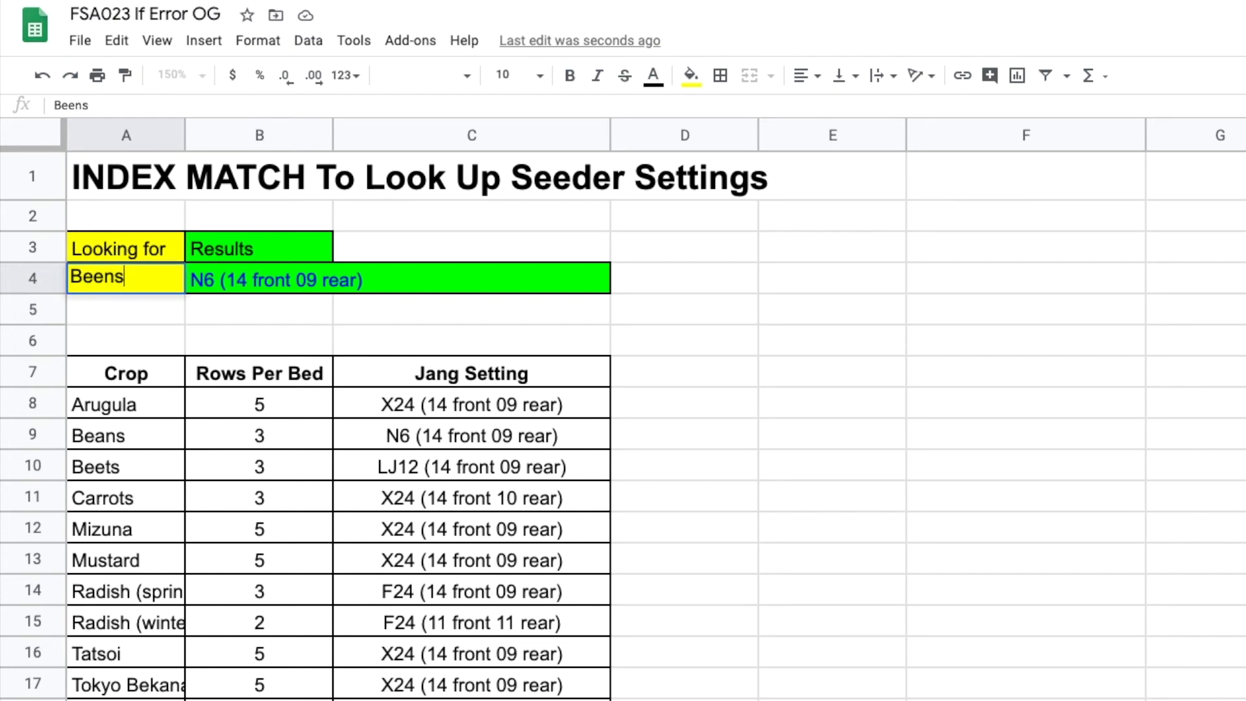
{"action": "key", "text": "Return"}
{"action": "key", "text": "Up"}
{"action": "key", "text": "Right"}
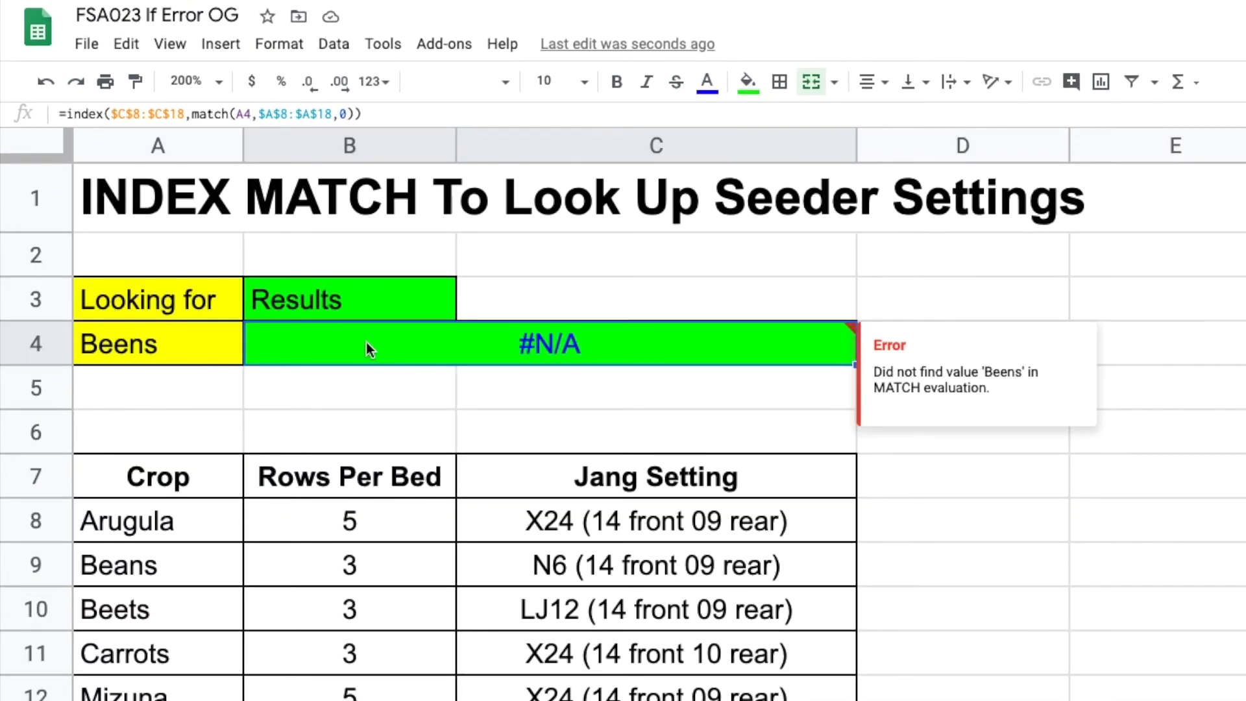
Wrap the INDEX MATCH formula in B4 in IFERROR so that it returns "Not In List" on an error
{"action": "double_click", "coordinate": [366, 342]}
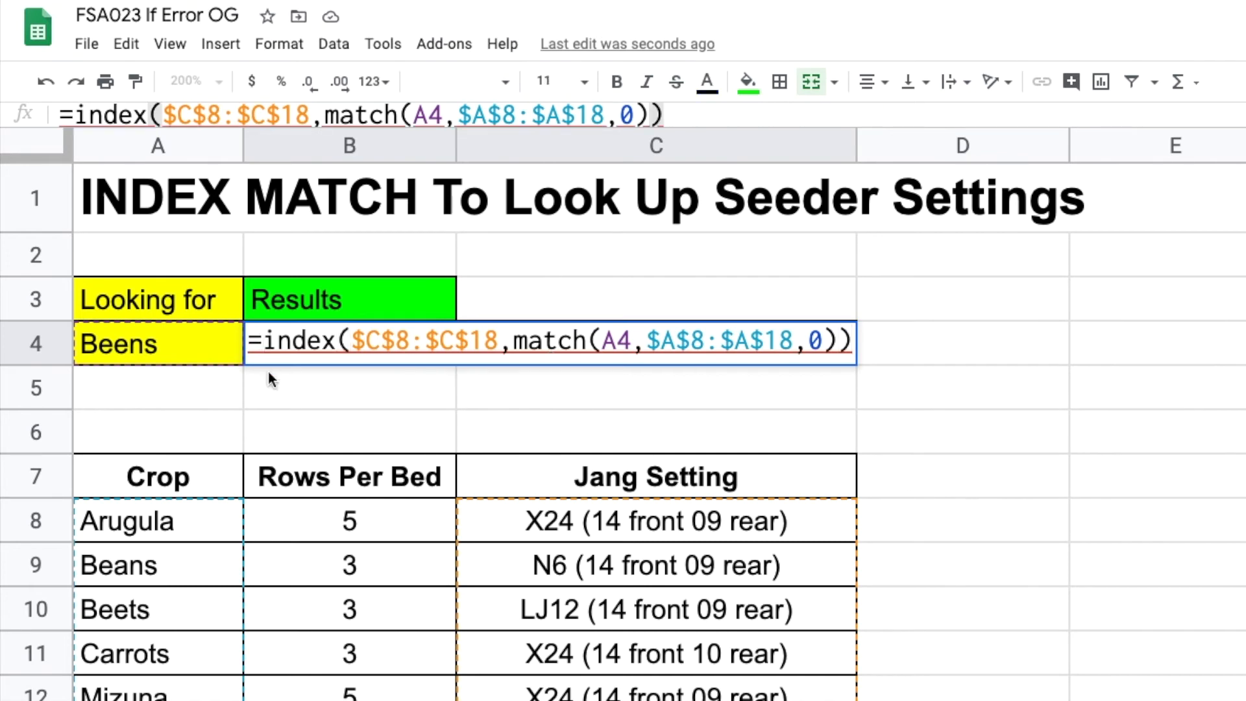
{"action": "type", "text": "iferror"}
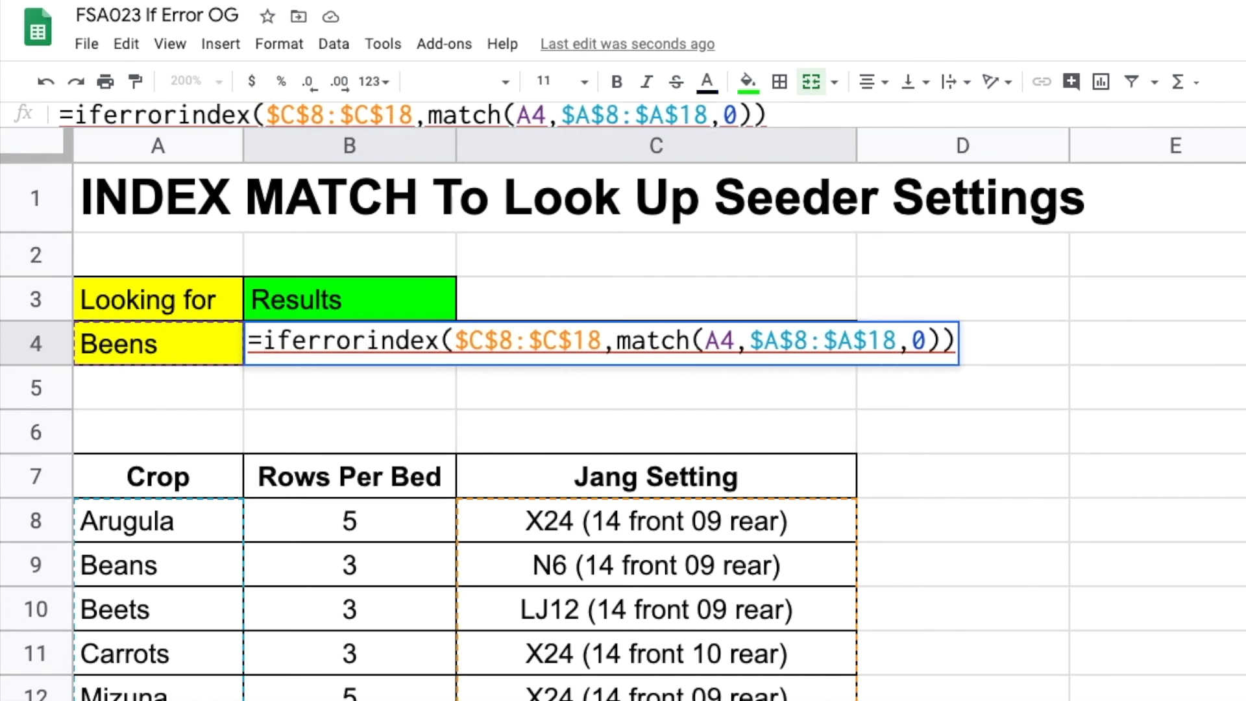
{"action": "type", "text": "("}
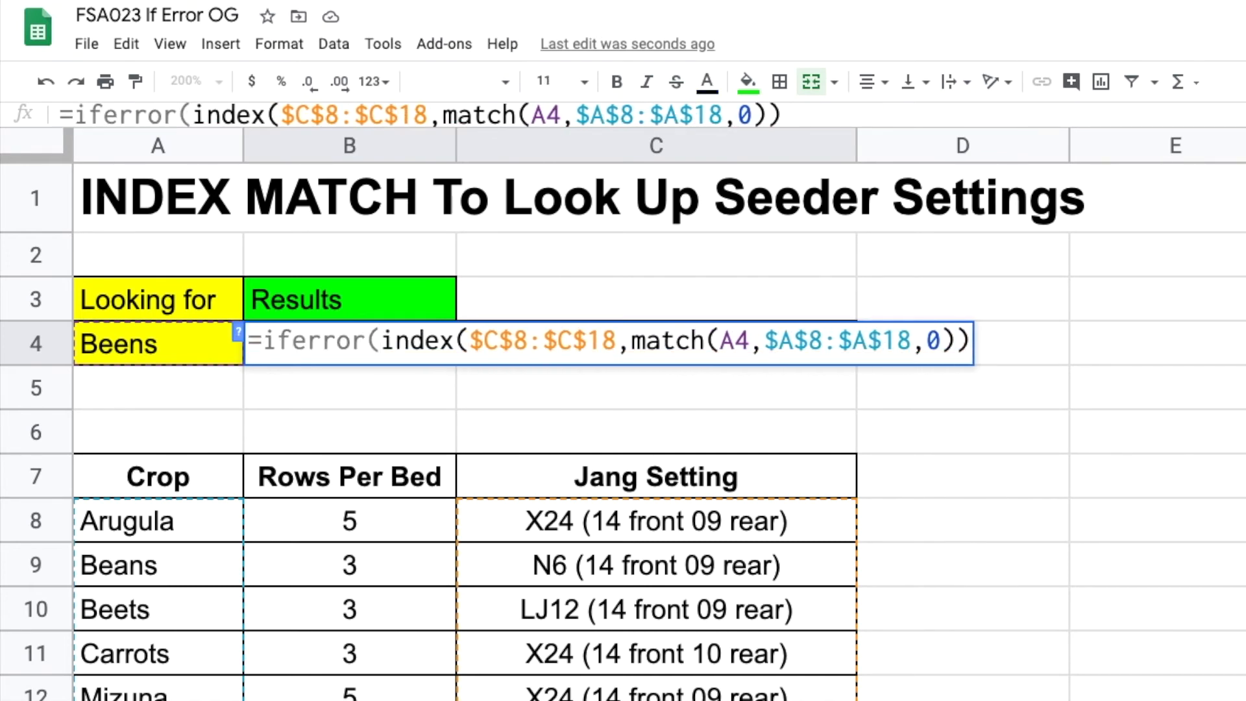
{"action": "left_click", "coordinate": [969, 340]}
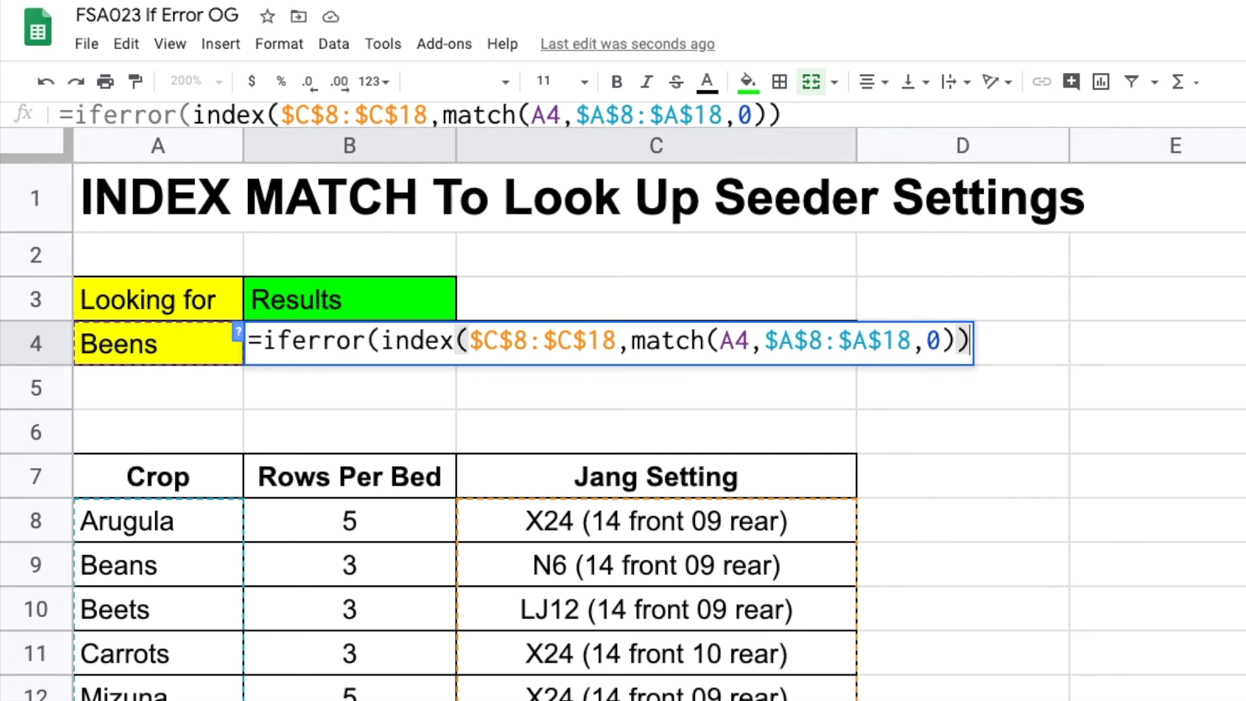
{"action": "type", "text": ",\""}
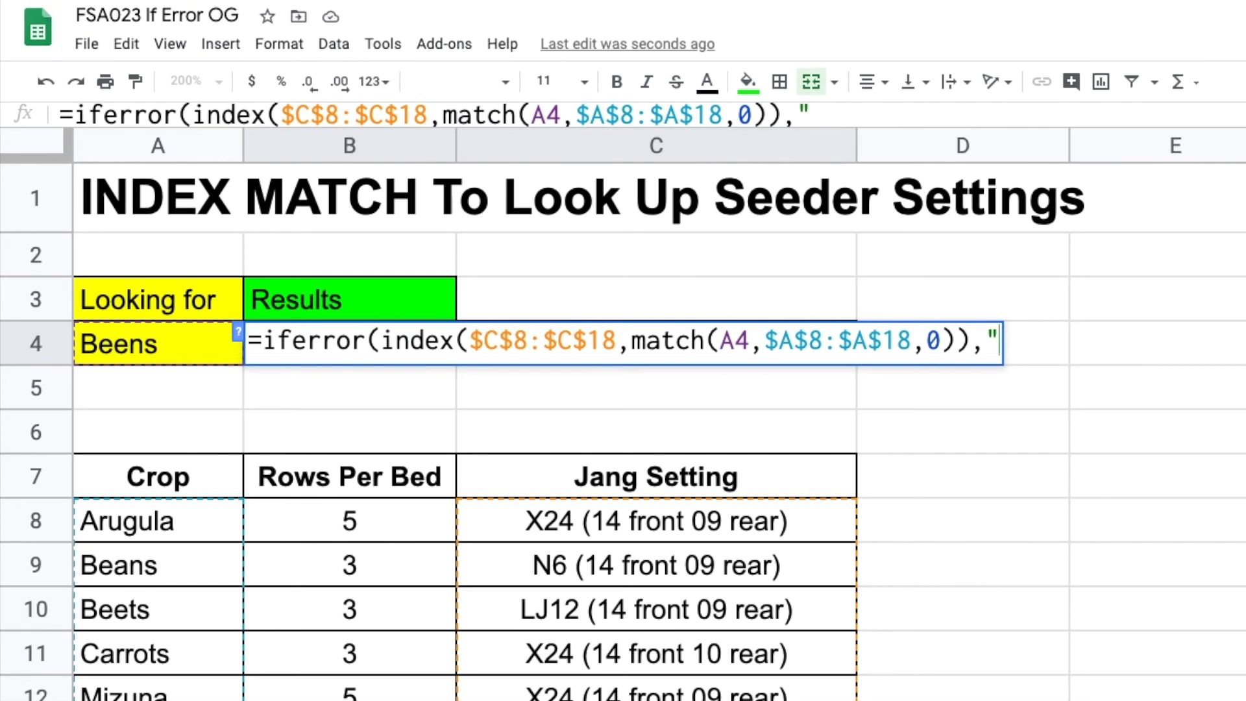
{"action": "type", "text": "Not "}
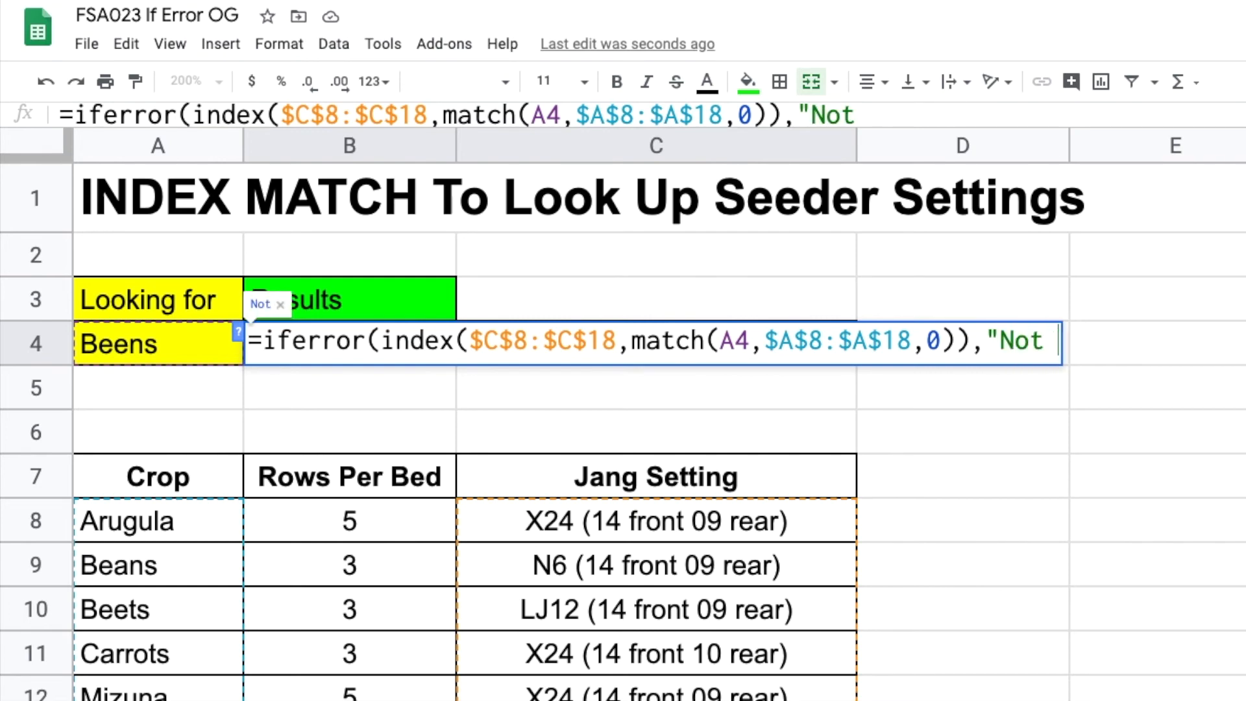
{"action": "type", "text": "In List\")"}
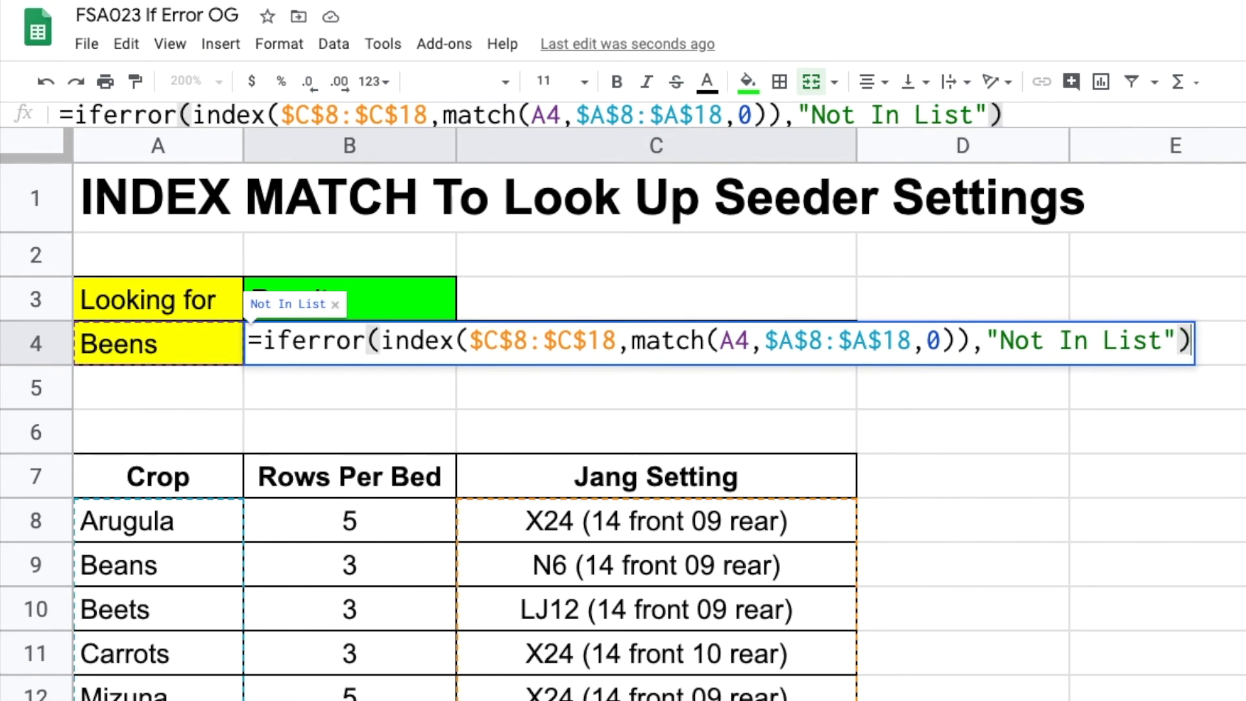
{"action": "key", "text": "Return"}
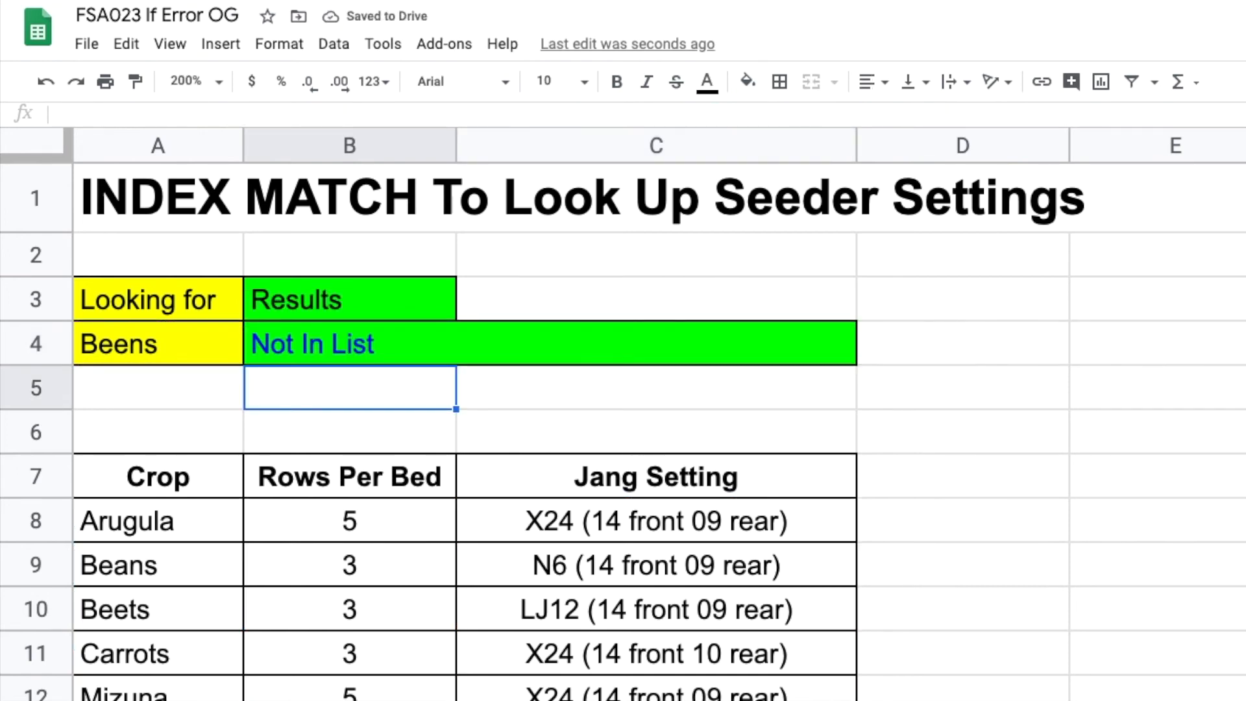
Set the Looking for crop in A4 to Beans and check the lookup result in B4
{"action": "left_click", "coordinate": [550, 343]}
{"action": "left_click", "coordinate": [158, 344]}
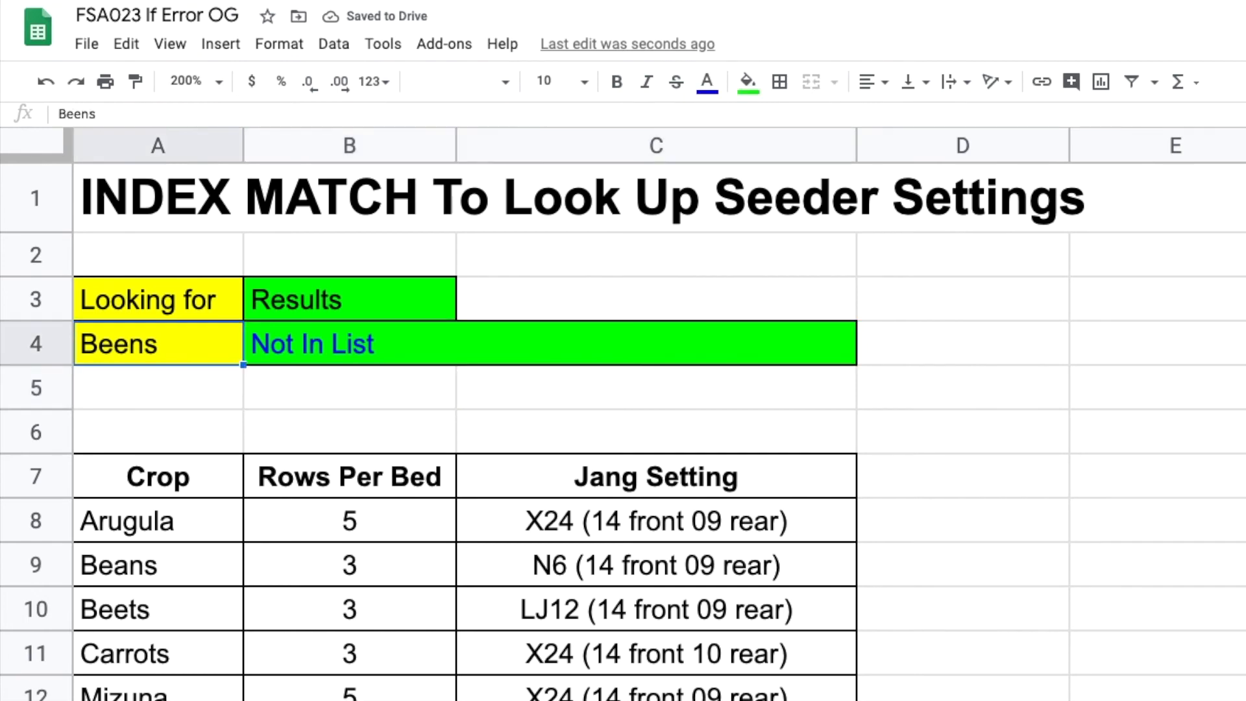
{"action": "type", "text": "Beans"}
{"action": "key", "text": "Return"}
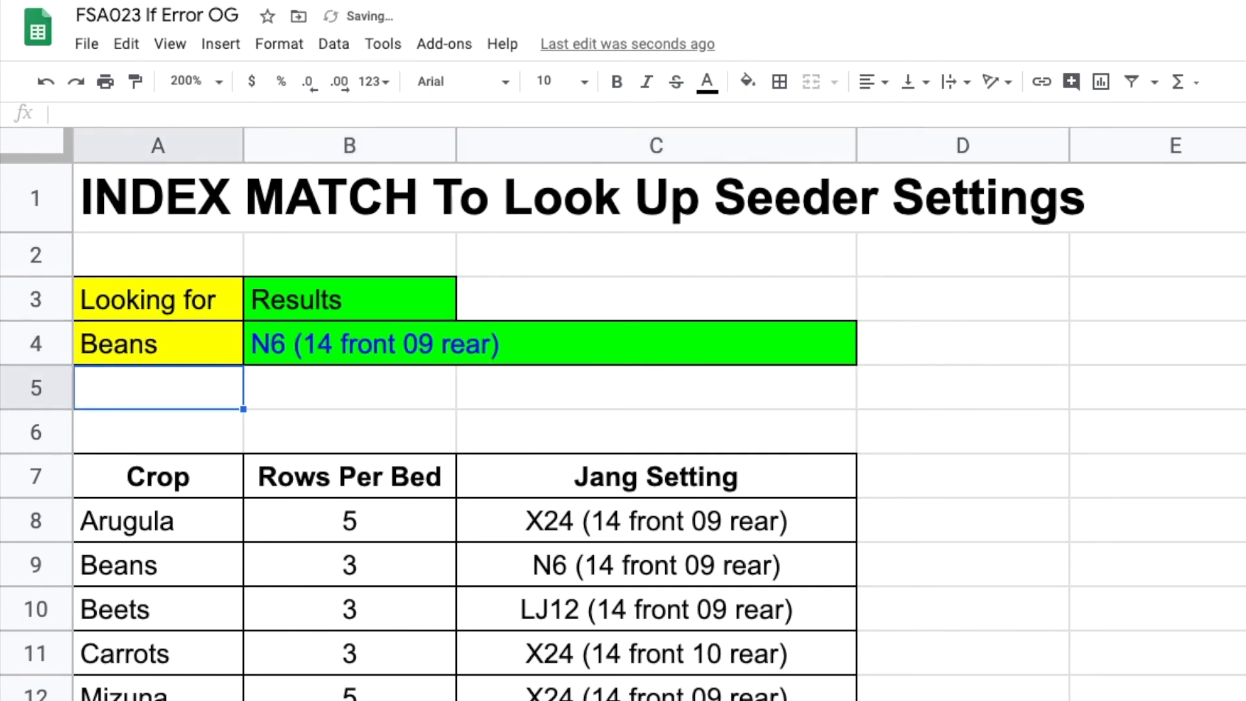
{"action": "key", "text": "Up"}
{"action": "key", "text": "Right"}
Change the Looking for crop in A4 to Beets
{"action": "key", "text": "Left"}
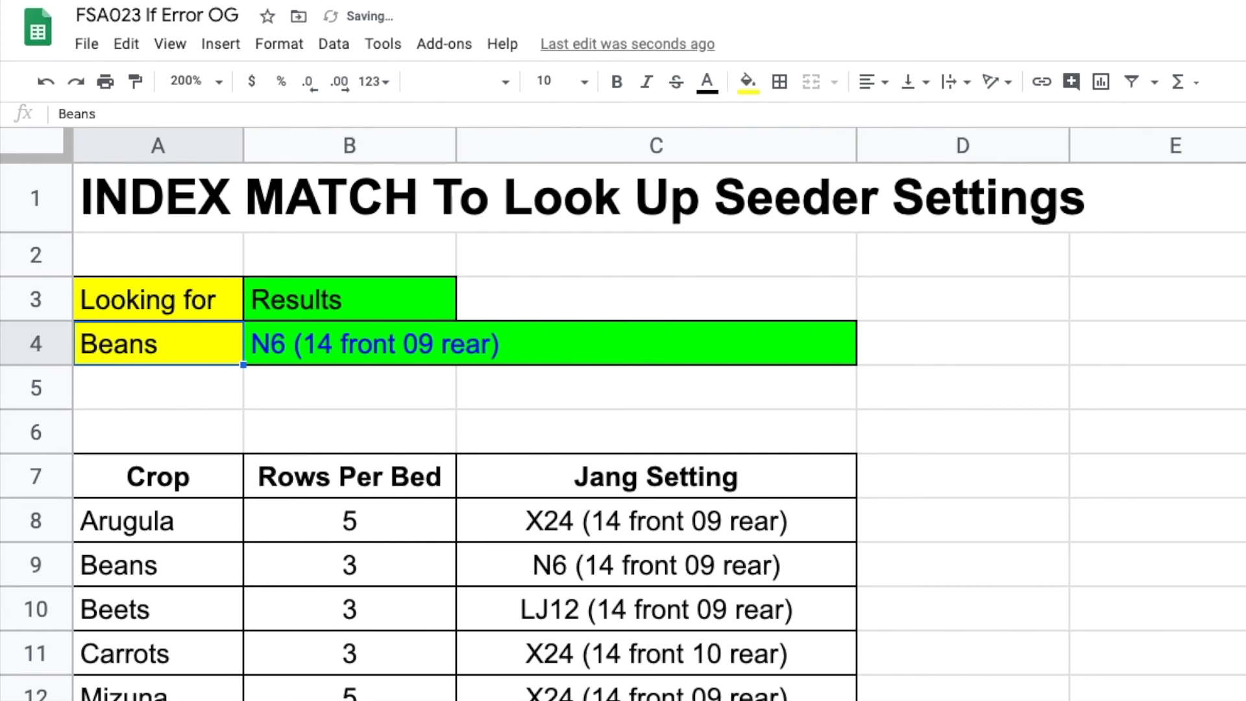
{"action": "type", "text": "Beets"}
{"action": "key", "text": "Return"}
{"action": "key", "text": "Up"}
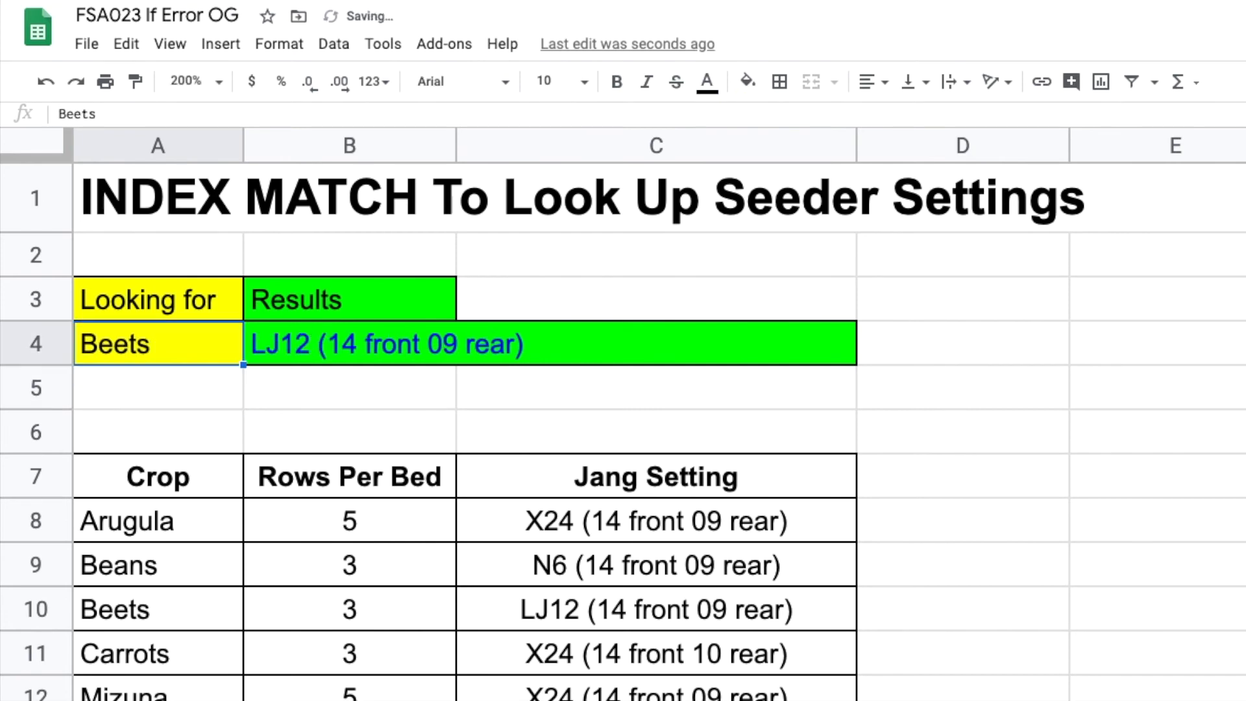
Look up a crop missing from the list by setting A4 to Cabbage
{"action": "type", "text": "V"}
{"action": "key", "text": "BackSpace"}
{"action": "type", "text": "Cabbage"}
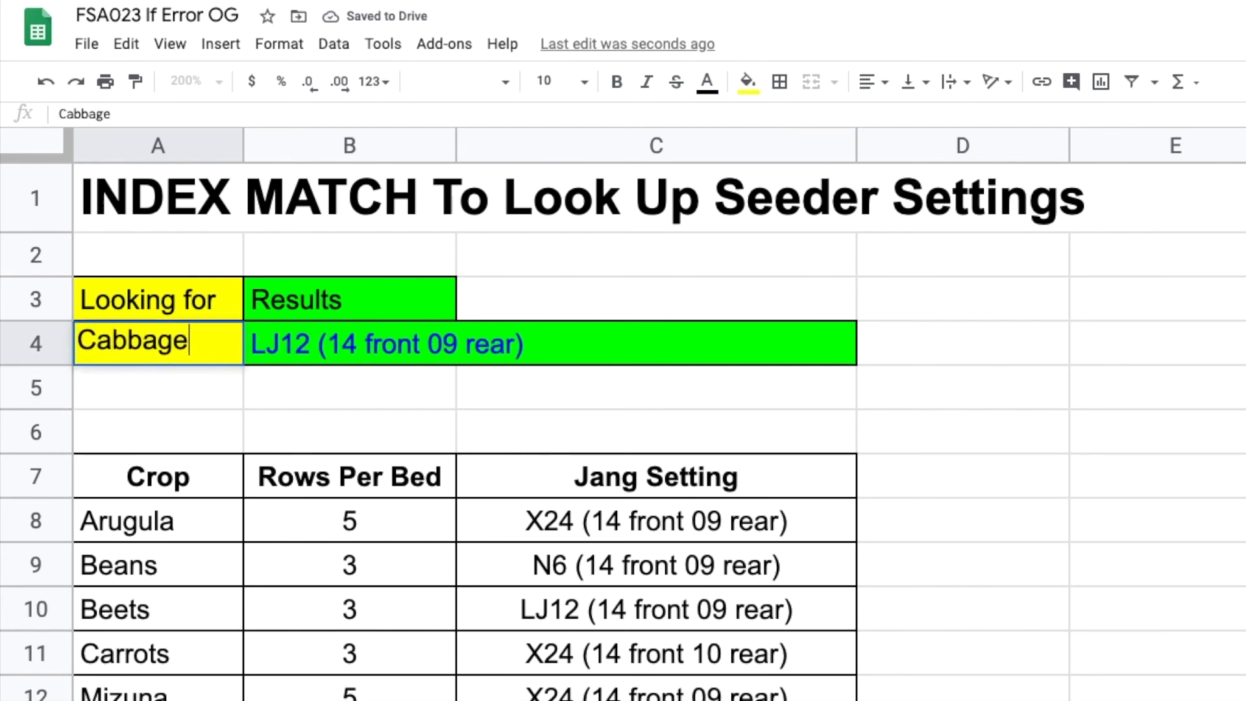
{"action": "key", "text": "Return"}
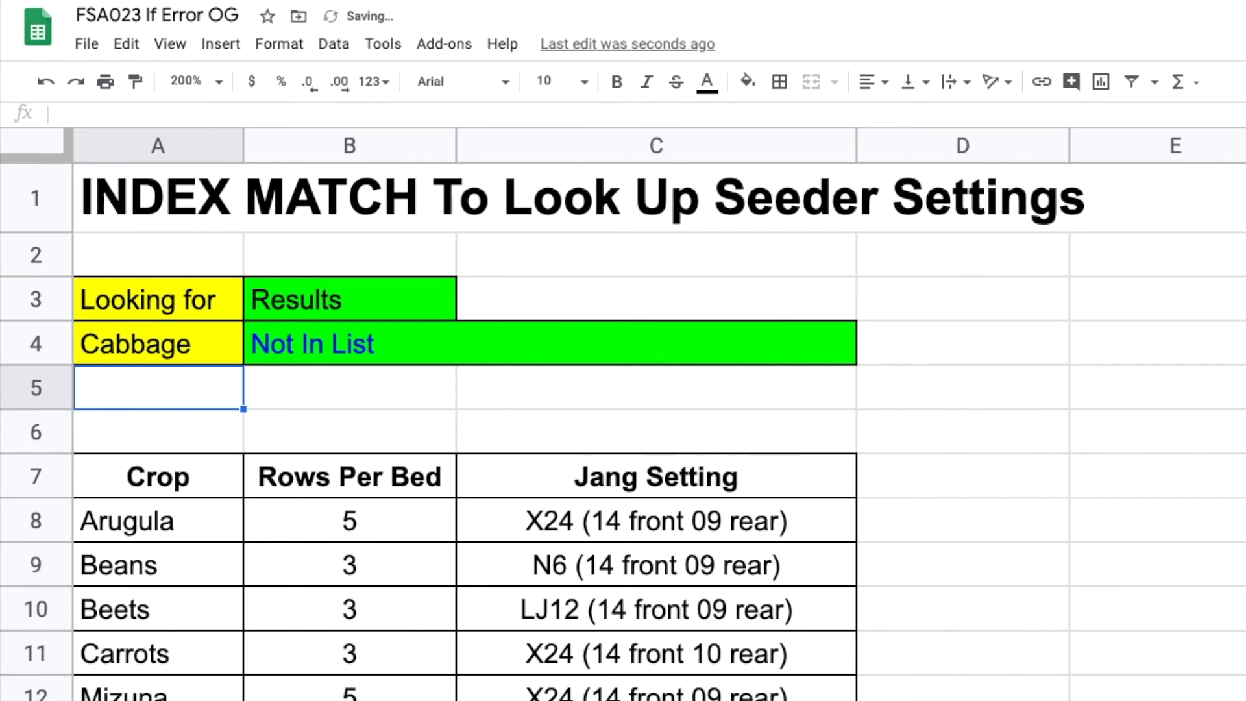
On the tray calculation sheet, enter =iferror(F5/G5,0) as the Qty Trays formula for Broccoli in H5
{"action": "left_click", "coordinate": [158, 694]}
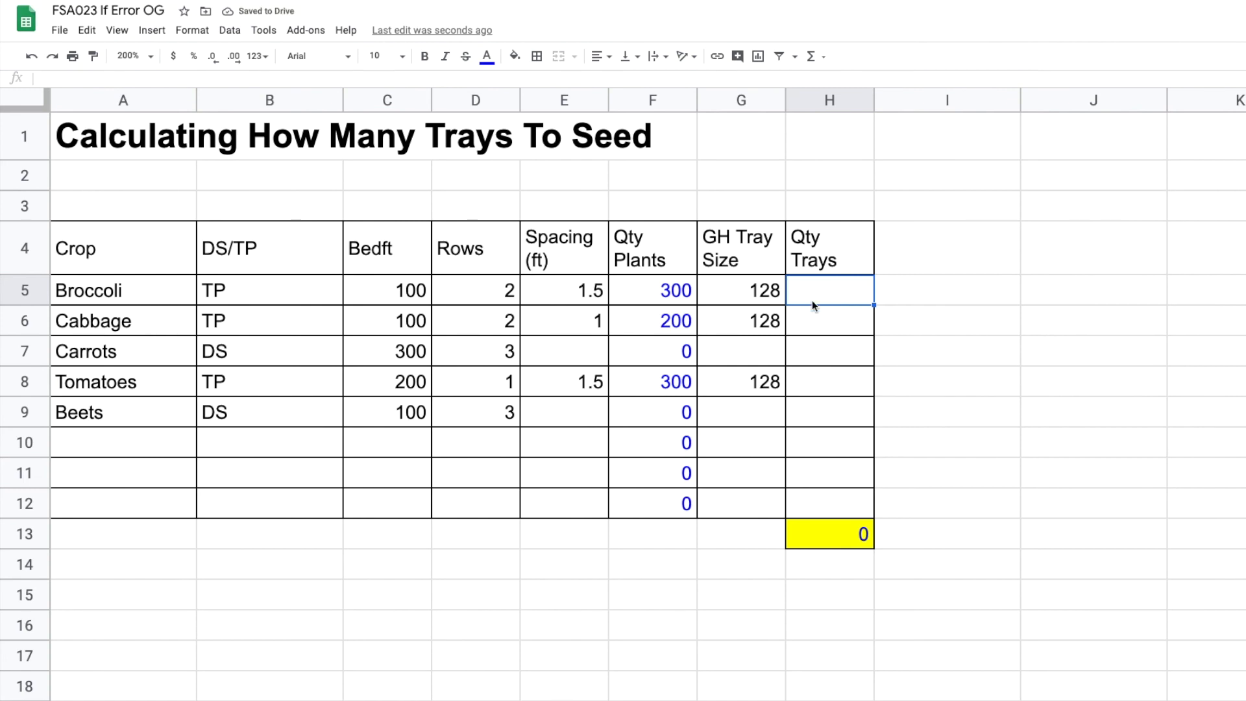
{"action": "type", "text": "=iferror("}
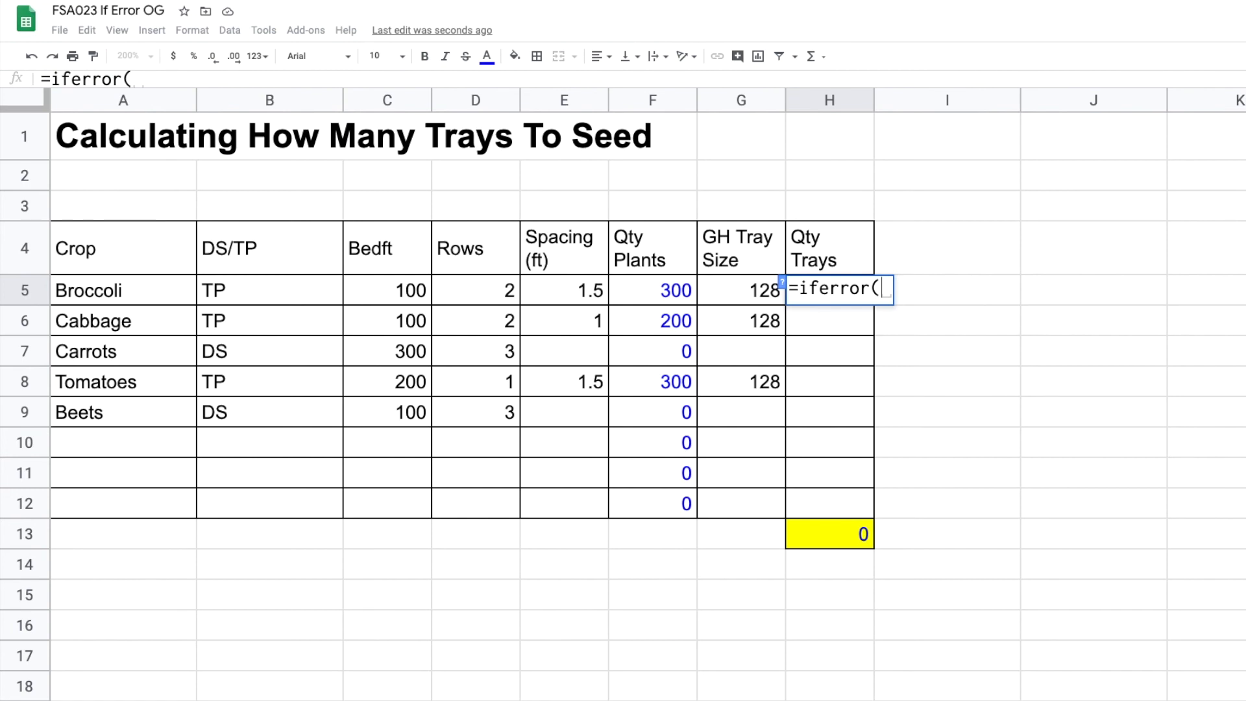
{"action": "left_click", "coordinate": [660, 294]}
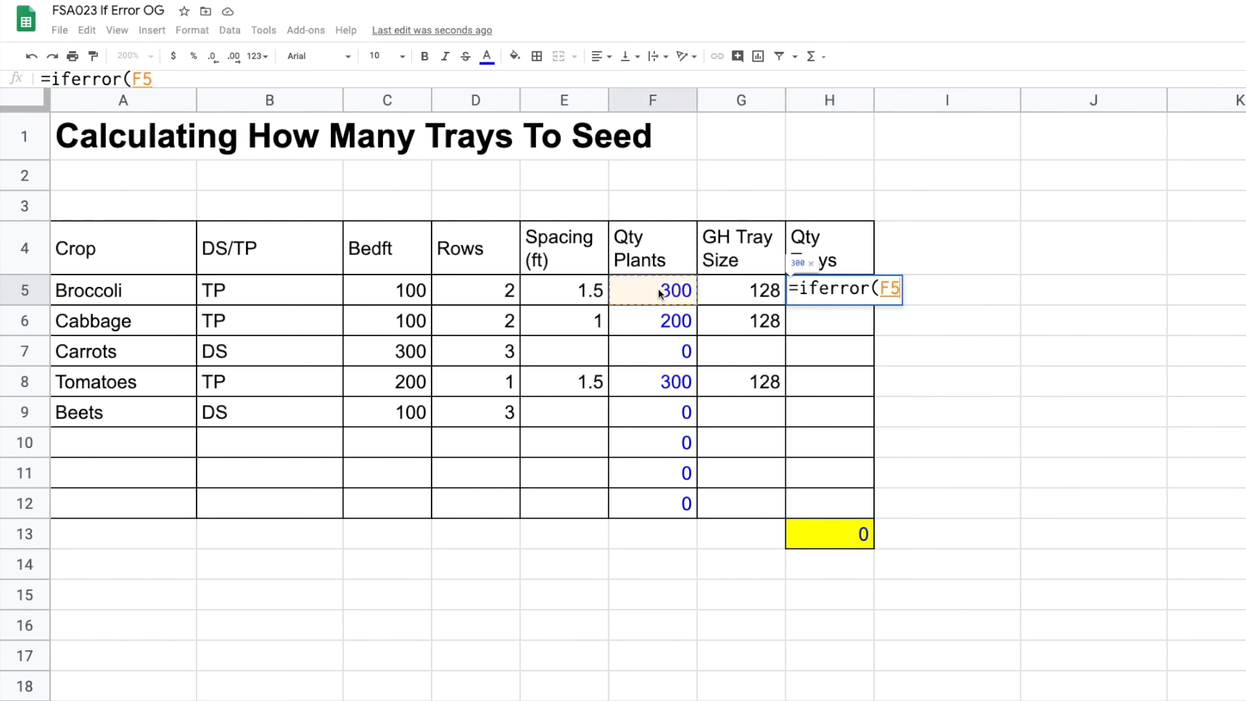
{"action": "type", "text": "/"}
{"action": "left_click", "coordinate": [718, 292]}
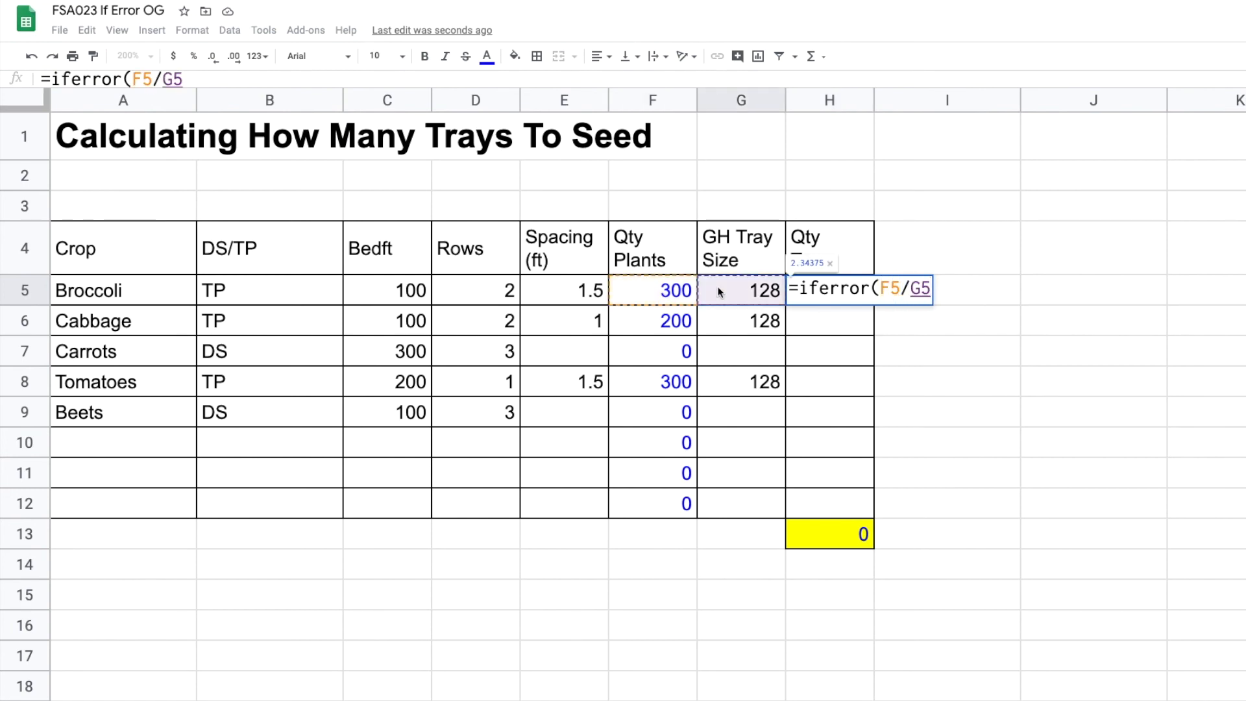
{"action": "type", "text": ",0)"}
{"action": "key", "text": "Return"}
Fill the Qty Trays formula from H5 down through H12
{"action": "key", "text": "shift+Down"}
{"action": "key", "text": "shift+Down"}
{"action": "key", "text": "shift+Down"}
{"action": "key", "text": "shift+Down"}
{"action": "key", "text": "shift+Down"}
{"action": "key", "text": "shift+Down"}
{"action": "key", "text": "shift+Down"}
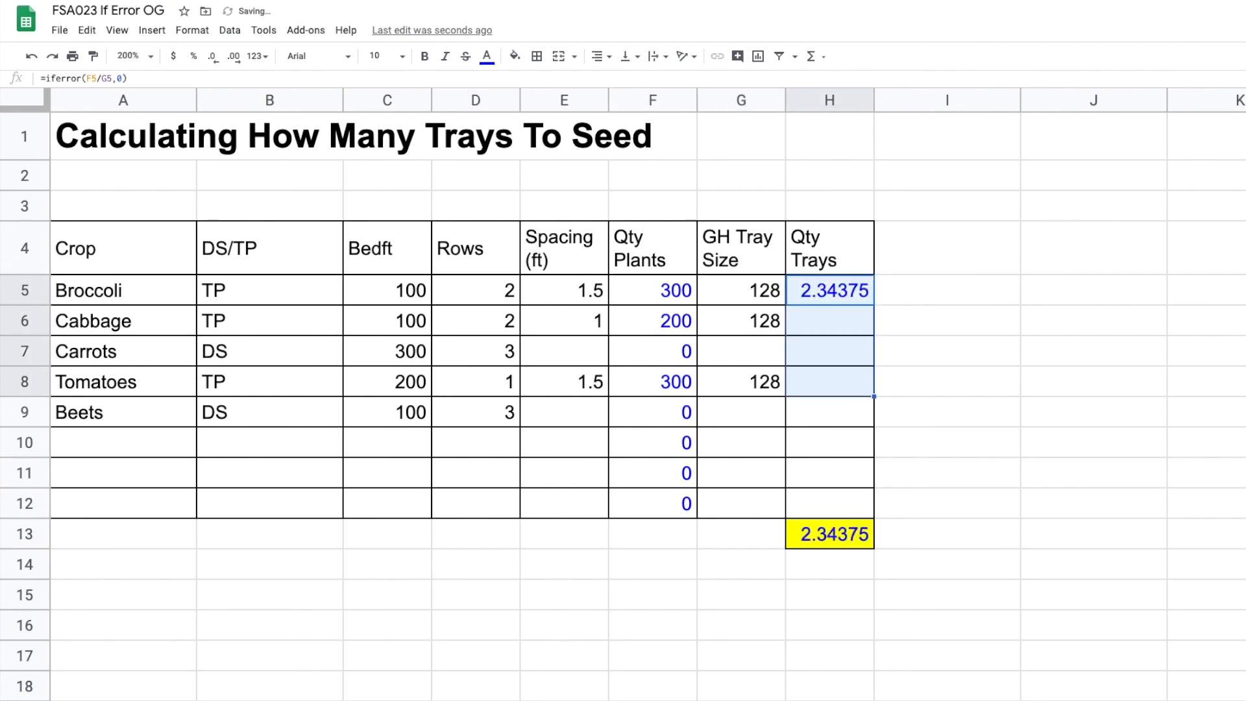
{"action": "key", "text": "ctrl+d"}
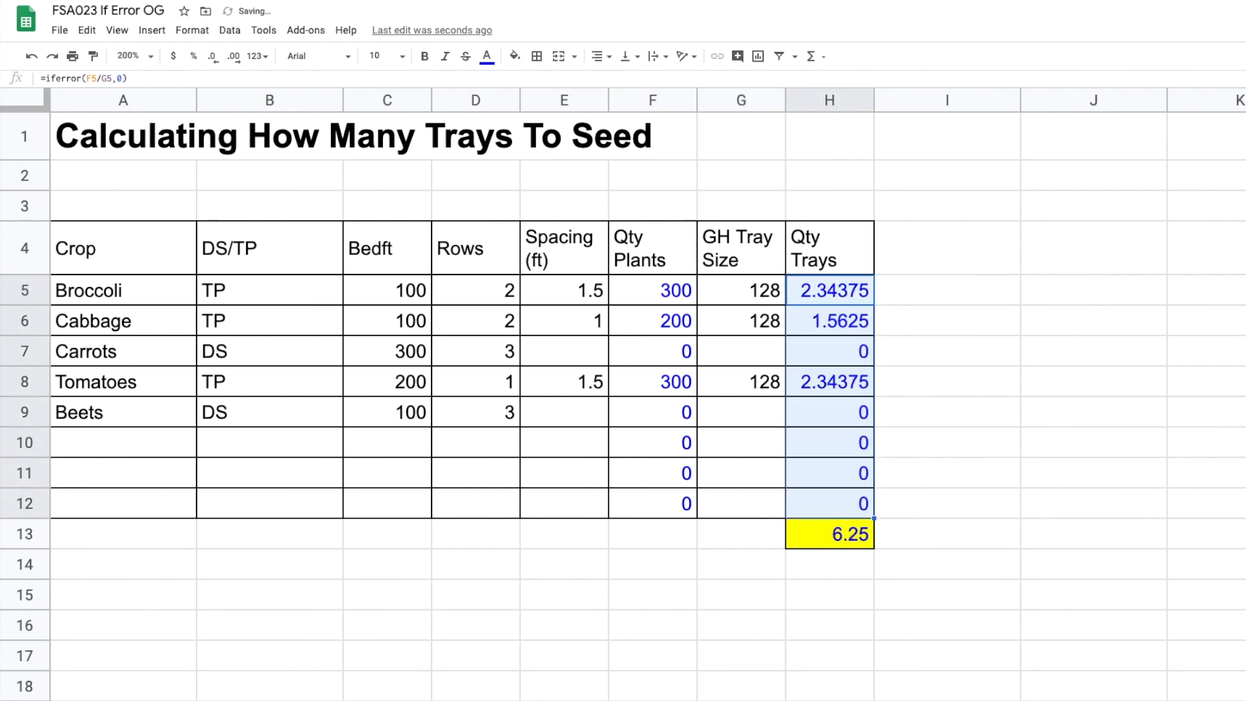
Check the Carrots formula in H7 and review the Qty Trays results in H5:H12 against the total below
{"action": "left_click", "coordinate": [824, 353]}
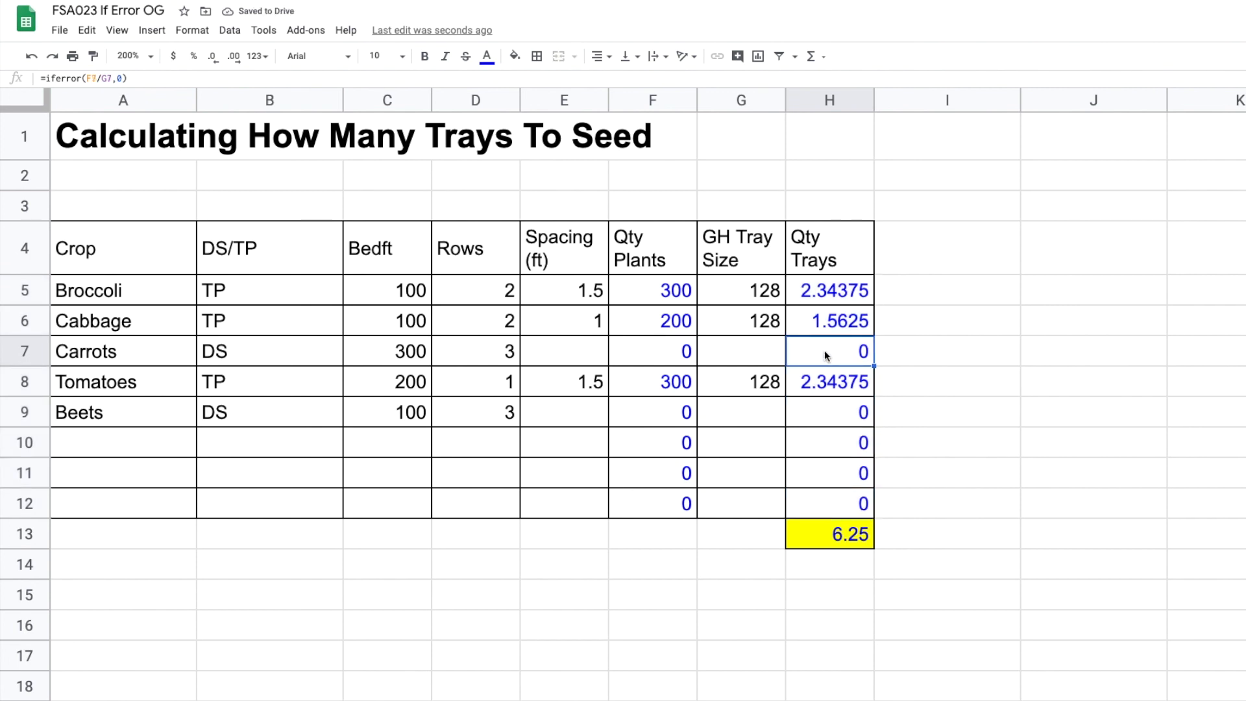
{"action": "left_click_drag", "start_coordinate": [837, 295], "coordinate": [832, 492]}
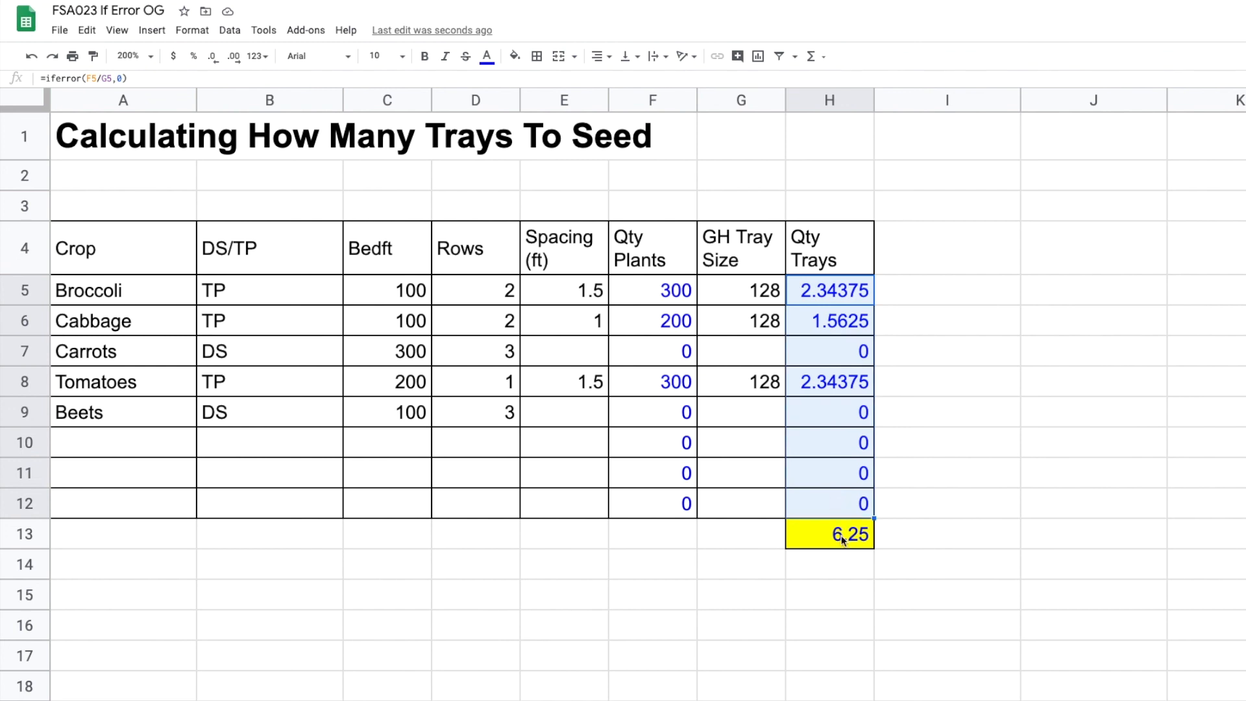
{"action": "left_click", "coordinate": [729, 577]}
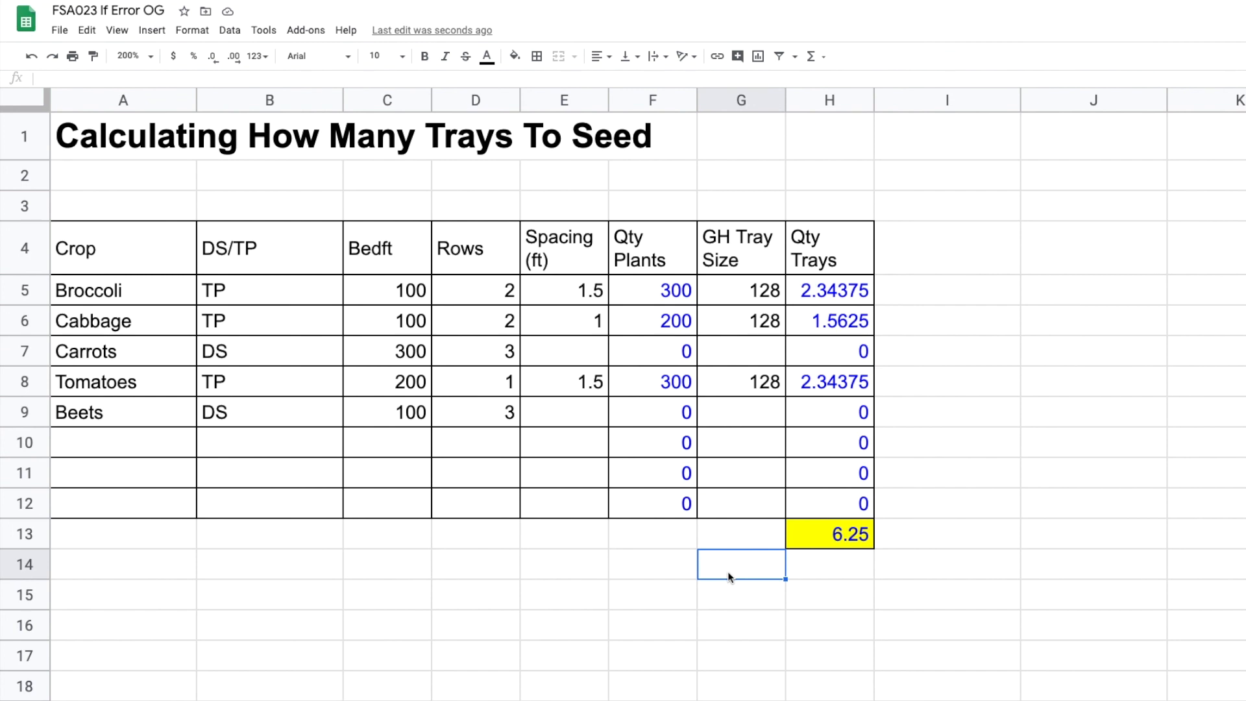